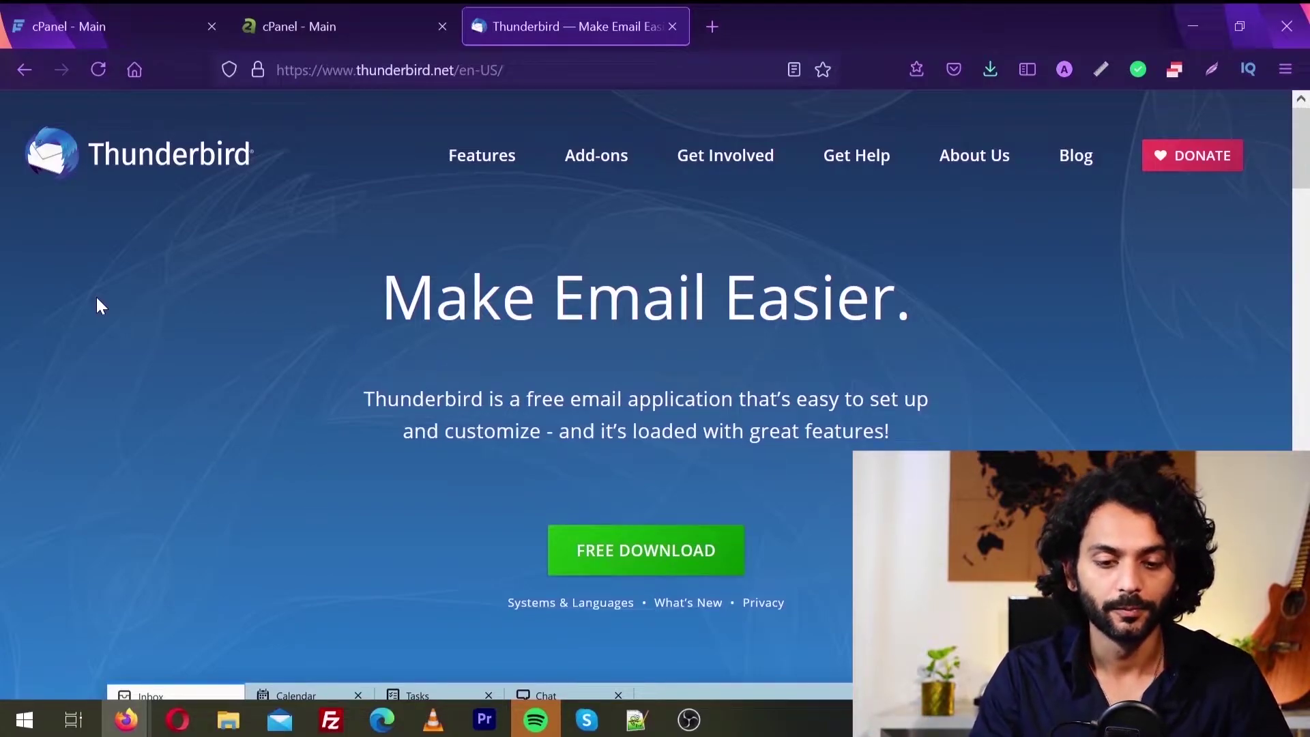
Step: Start downloading the Thunderbird installer from the thunderbird.net download page in Firefox
left_click(660, 553)
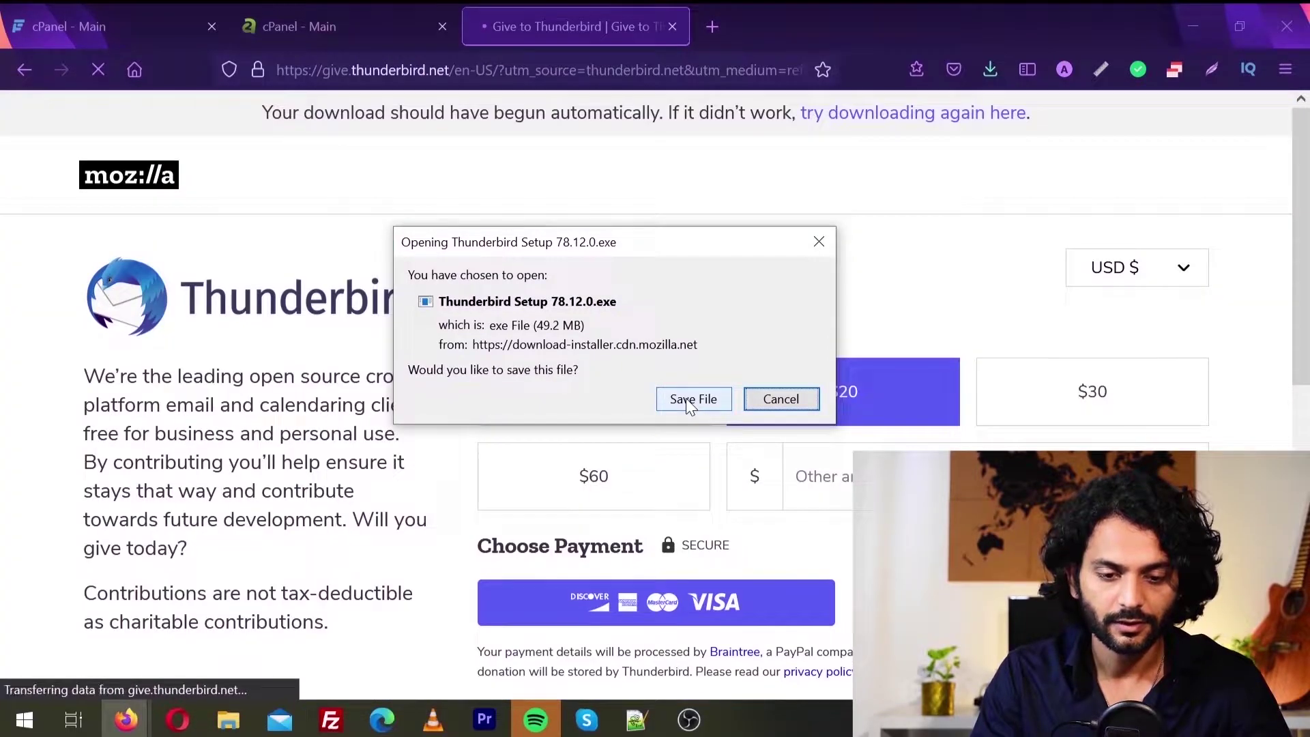
Step: Save Thunderbird Setup 78.12.0.exe and run a Standard install to C:\Program Files\Mozilla Thunderbird
left_click(691, 401)
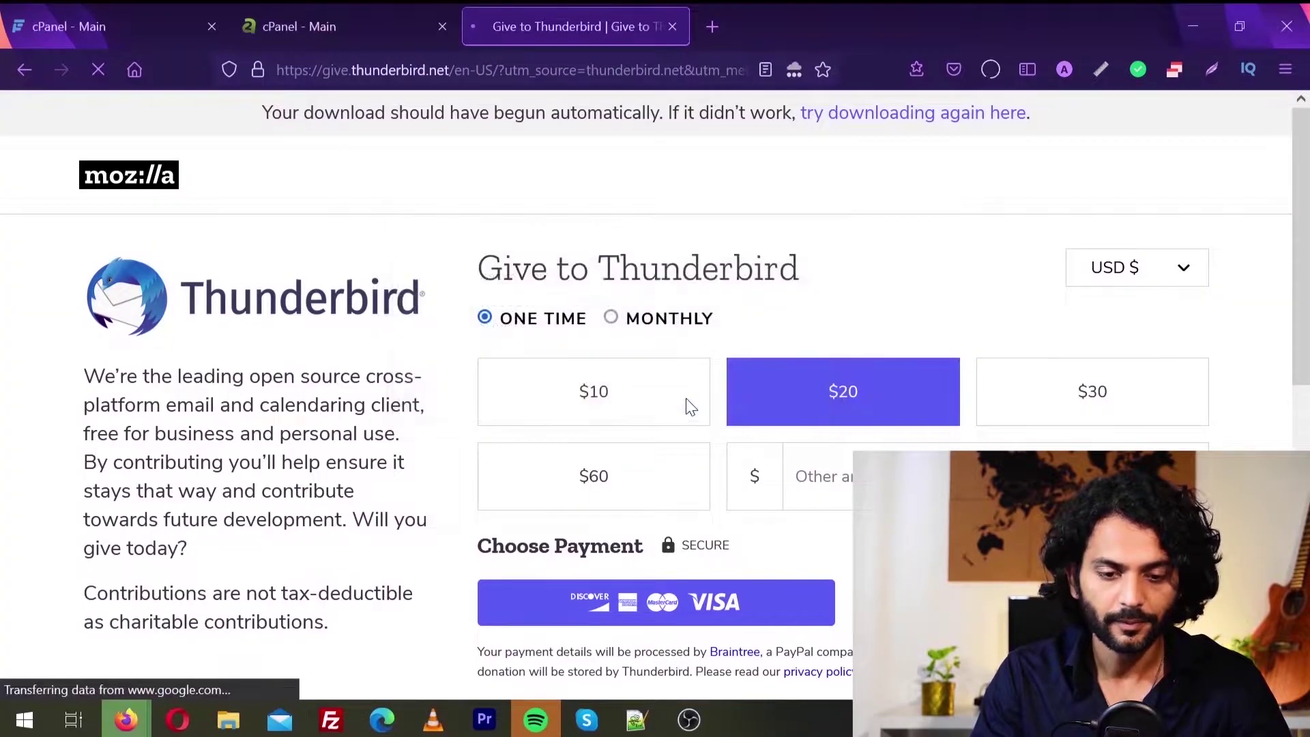
left_click(990, 69)
left_click(867, 133)
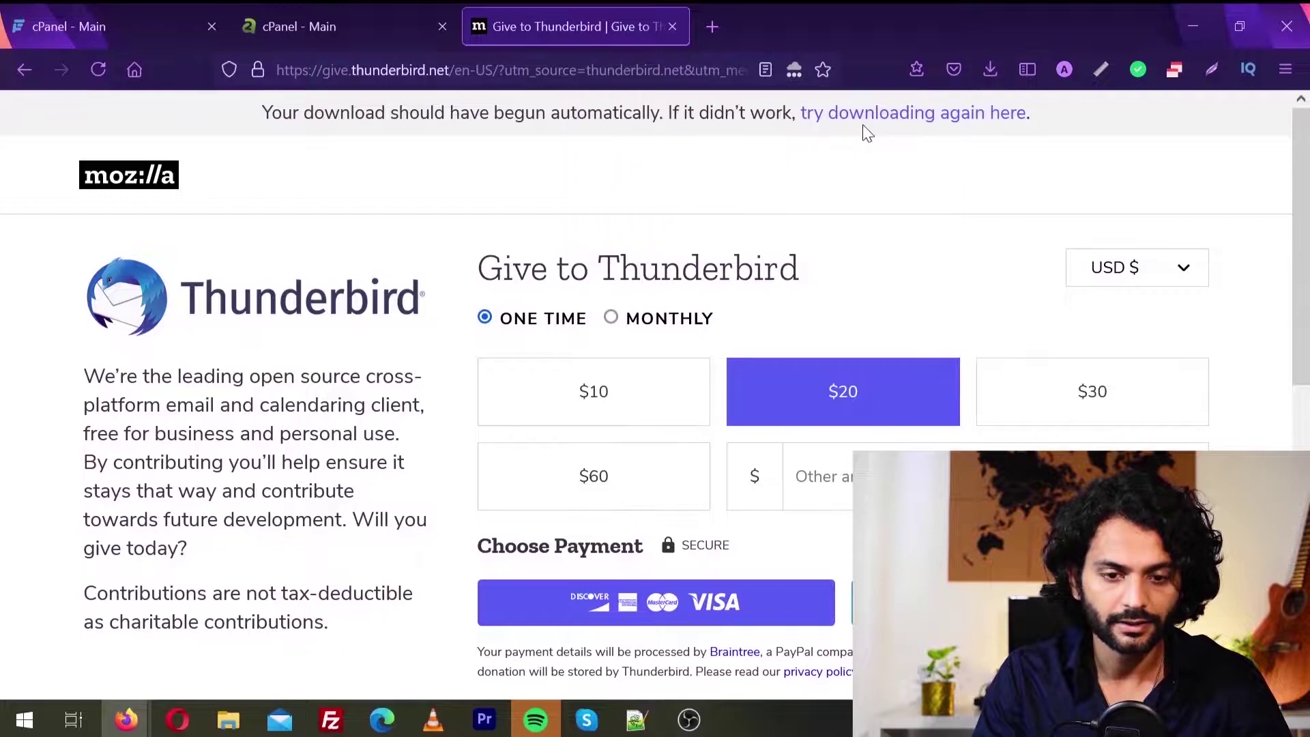
left_click(764, 520)
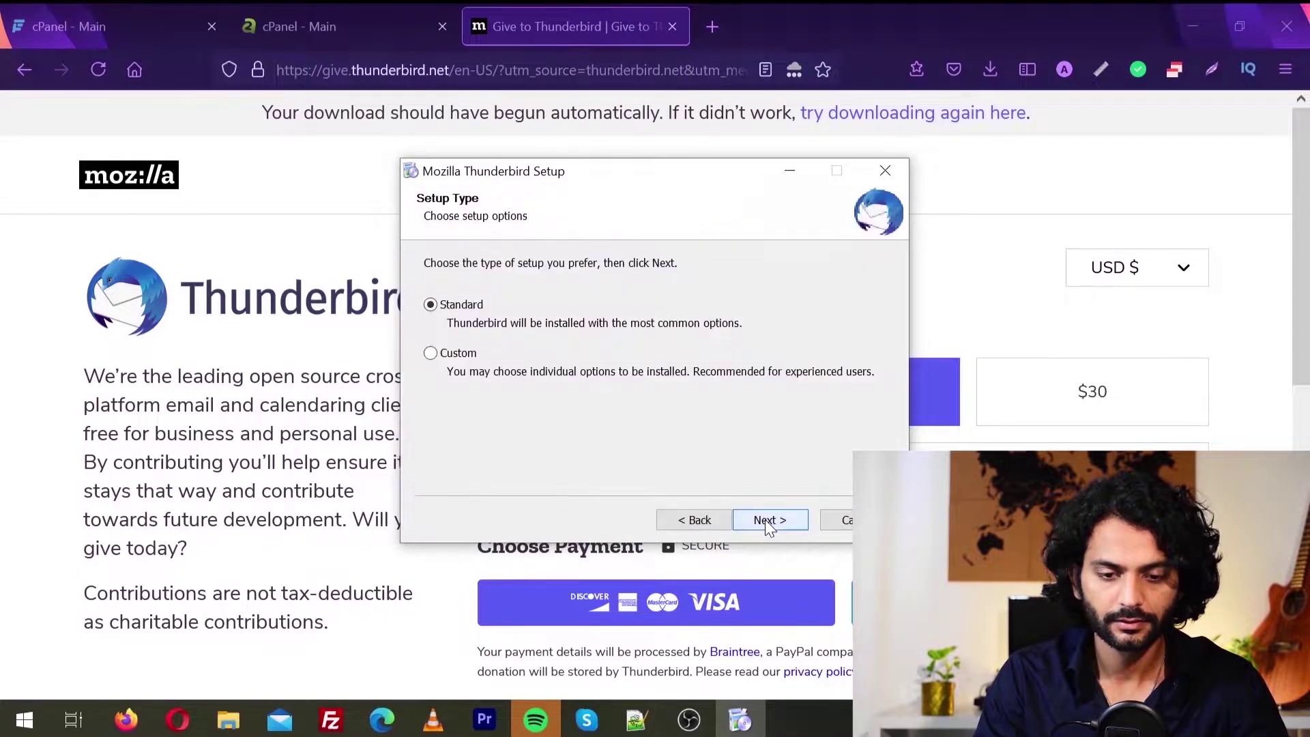
left_click(767, 521)
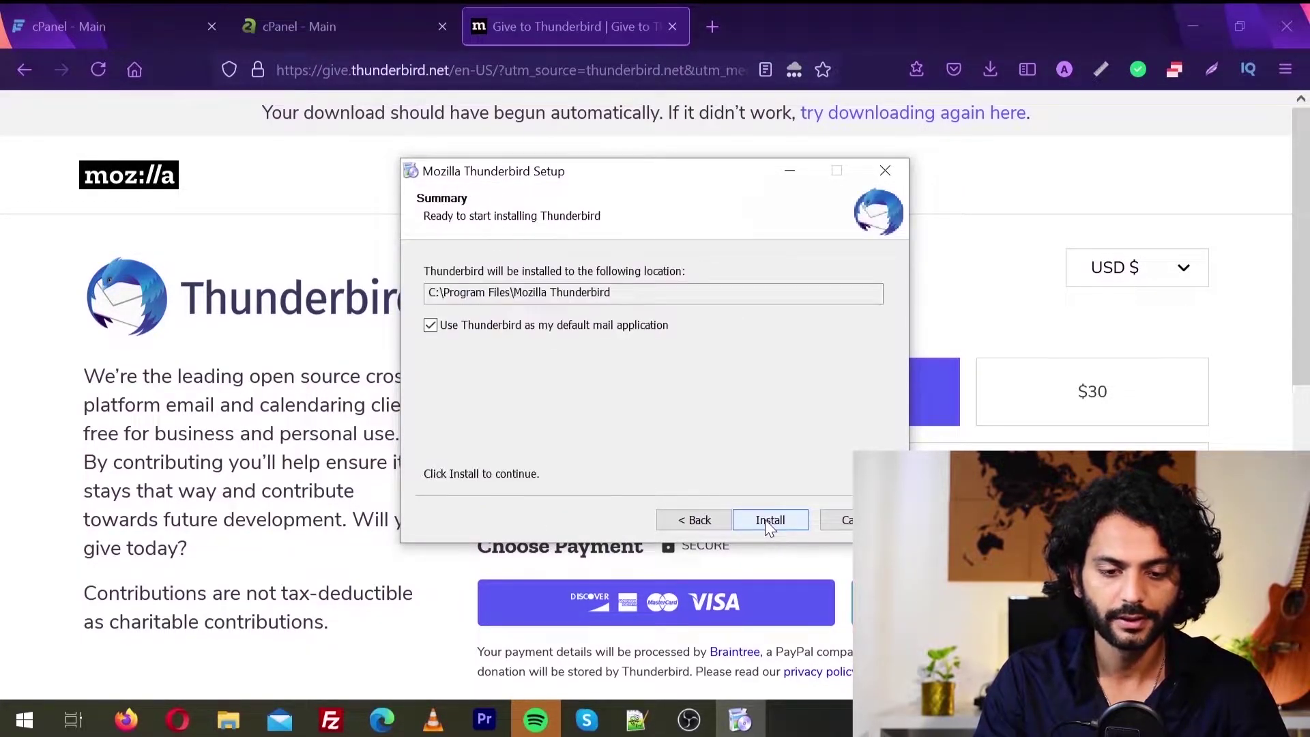
left_click(767, 521)
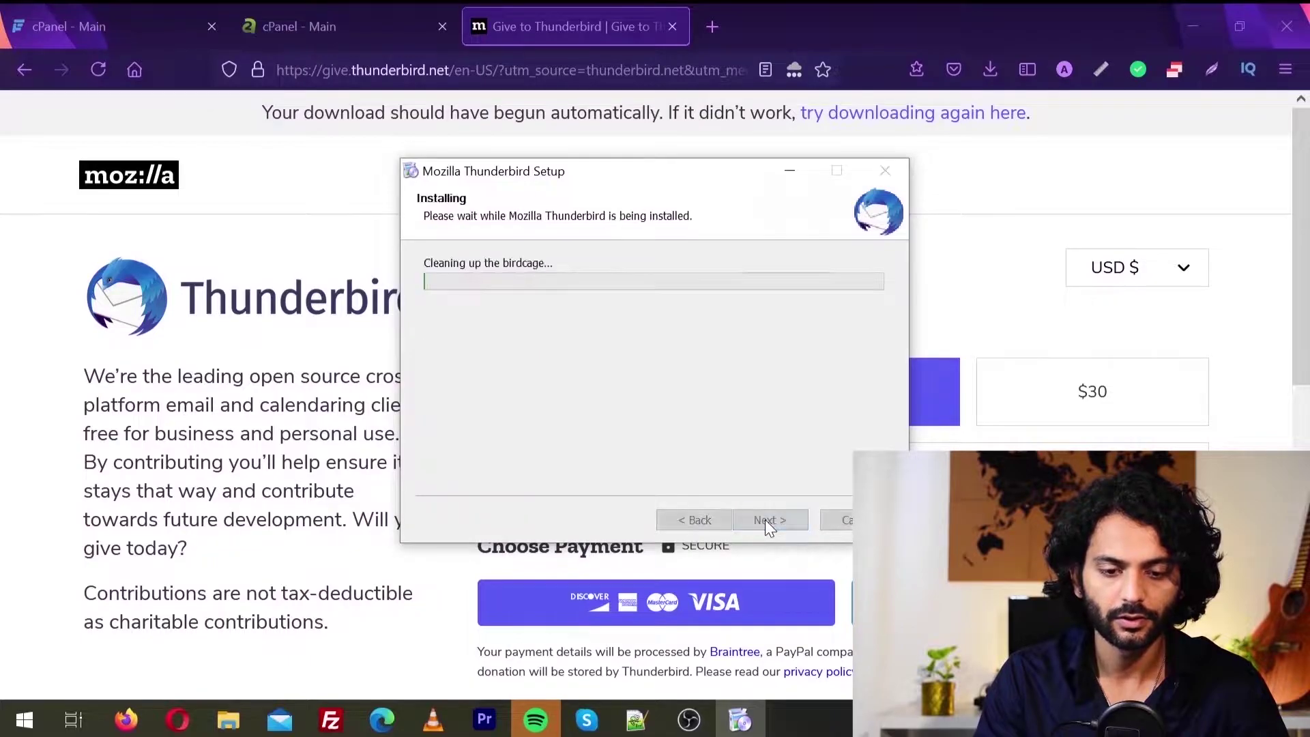
left_click(775, 523)
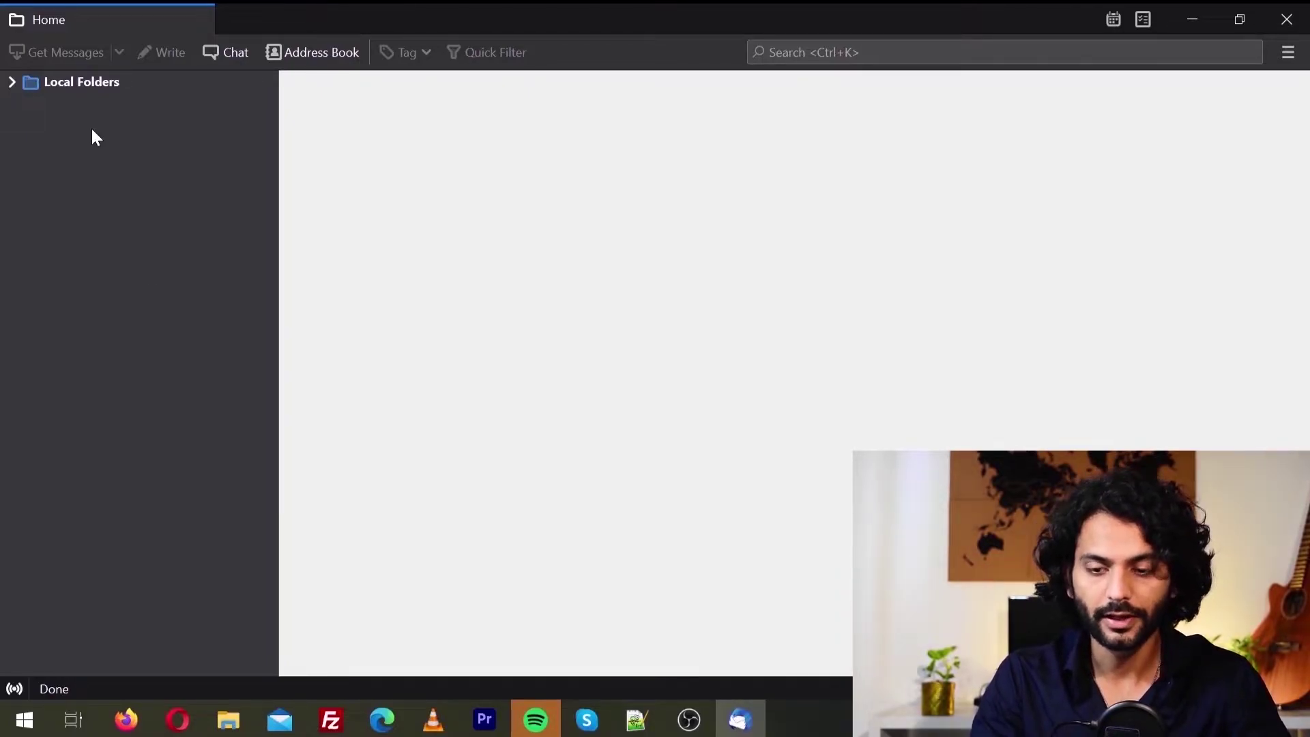
Step: Use File > New > Existing Mail Account to enter the user's name, e-mail address and password
key("alt")
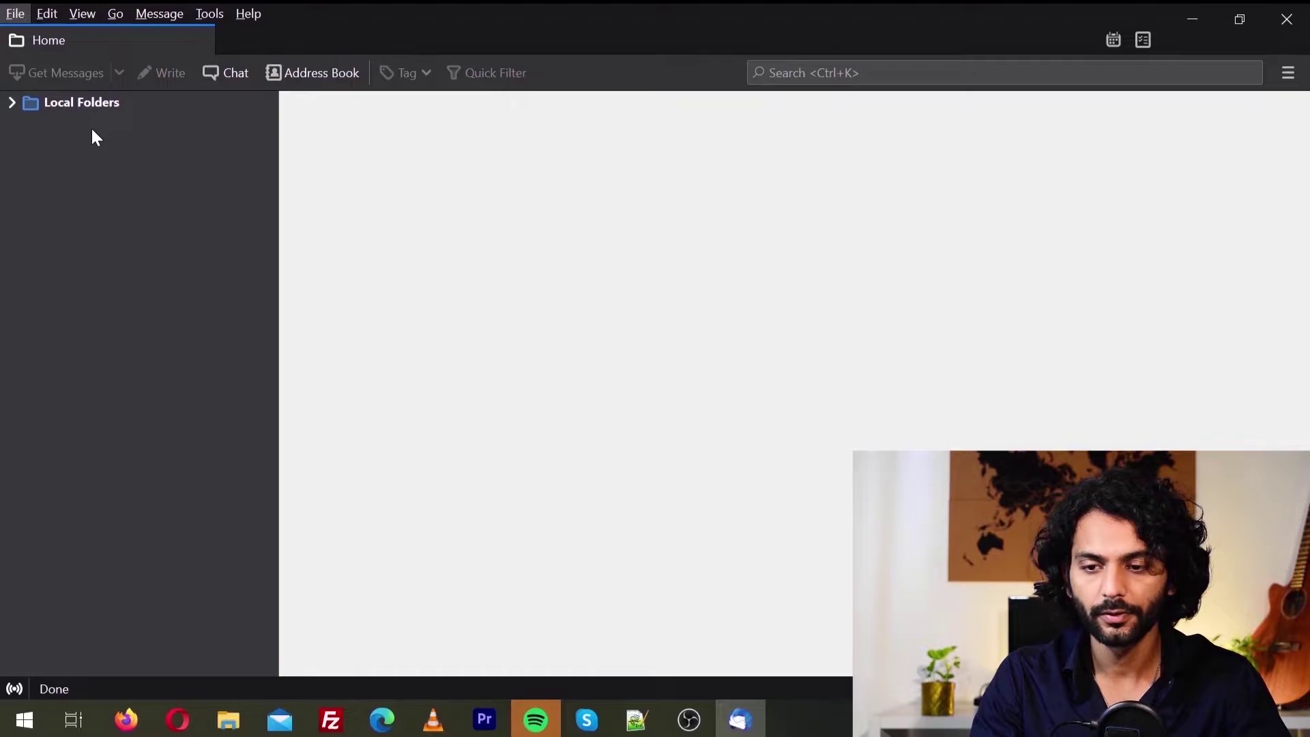
left_click(18, 15)
mouse_move(74, 40)
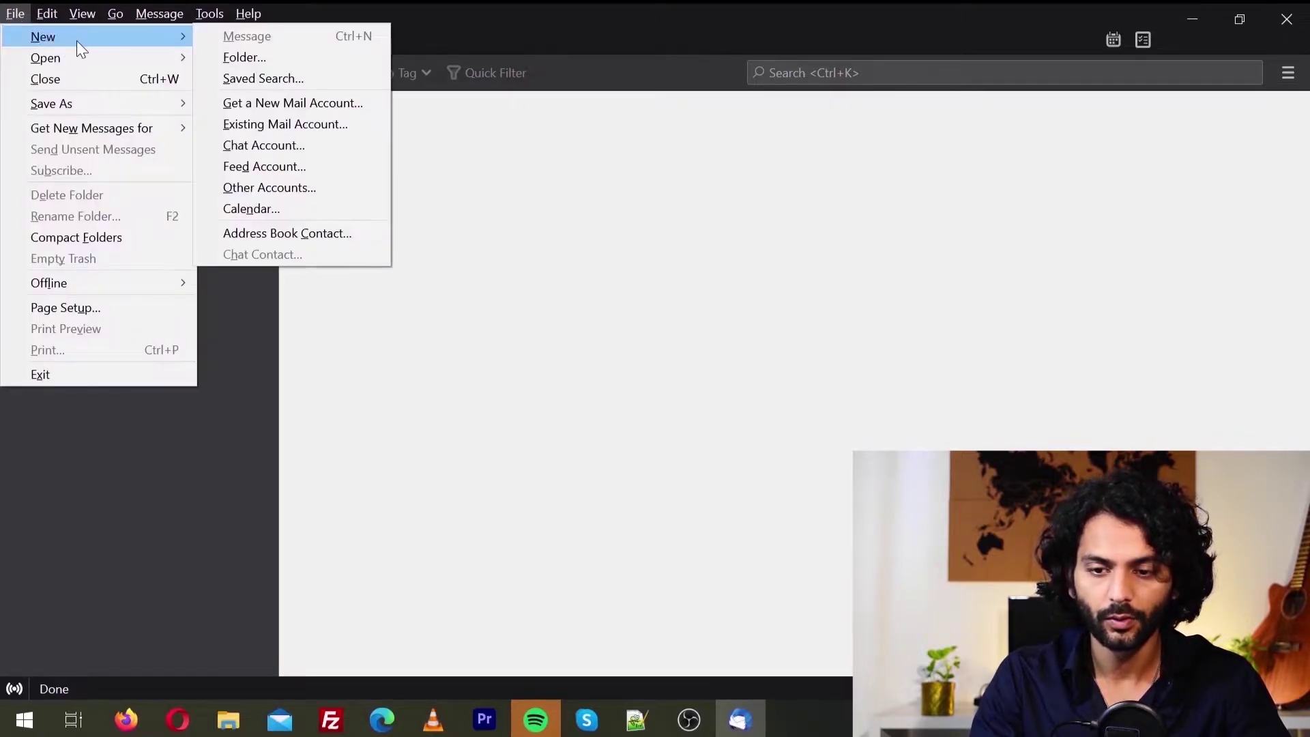
left_click(264, 123)
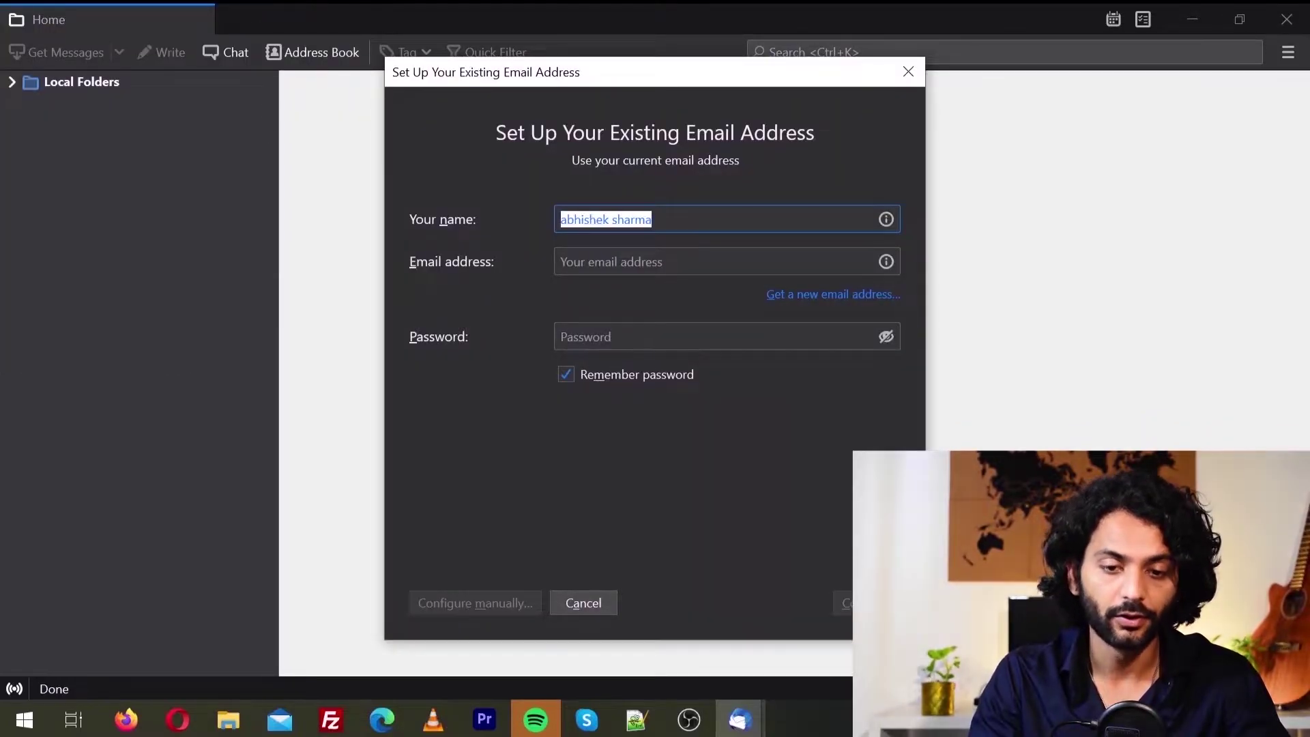
left_click(567, 262)
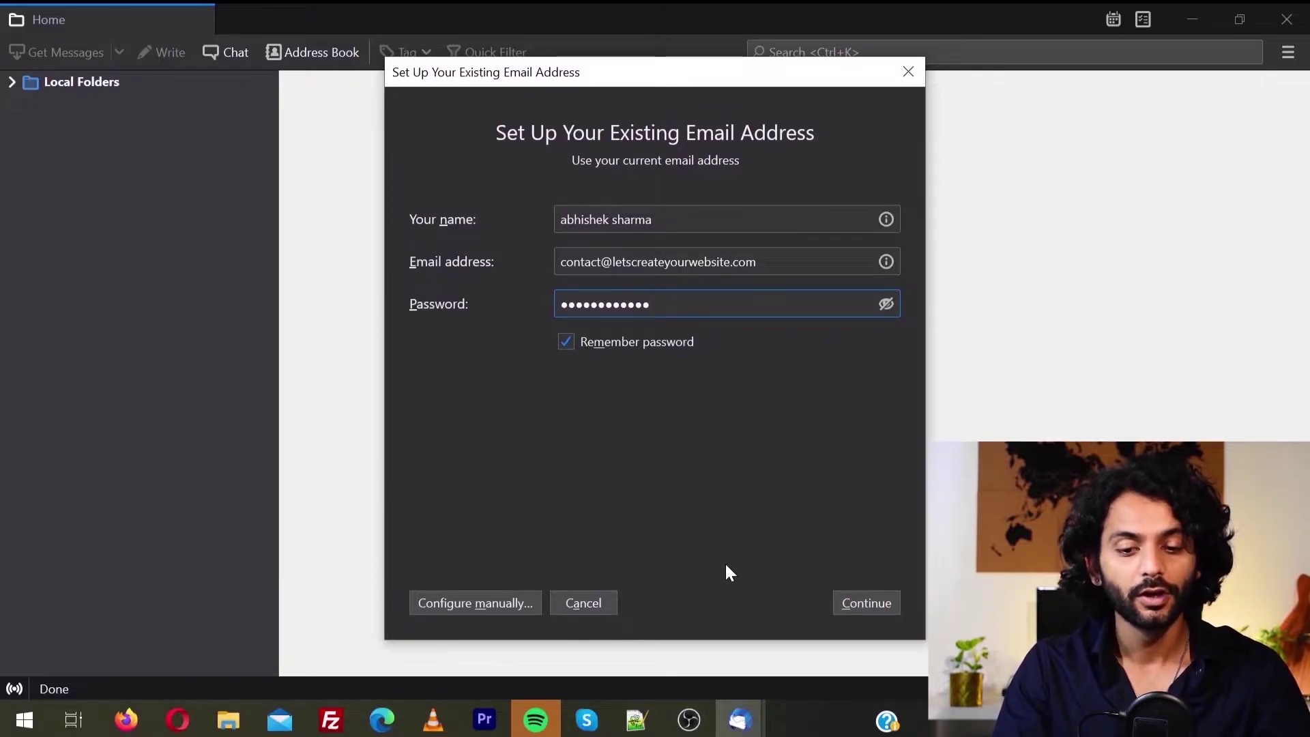
Step: Reveal manual server settings, select the incoming server name, and go to cPanel in Firefox
left_click(501, 597)
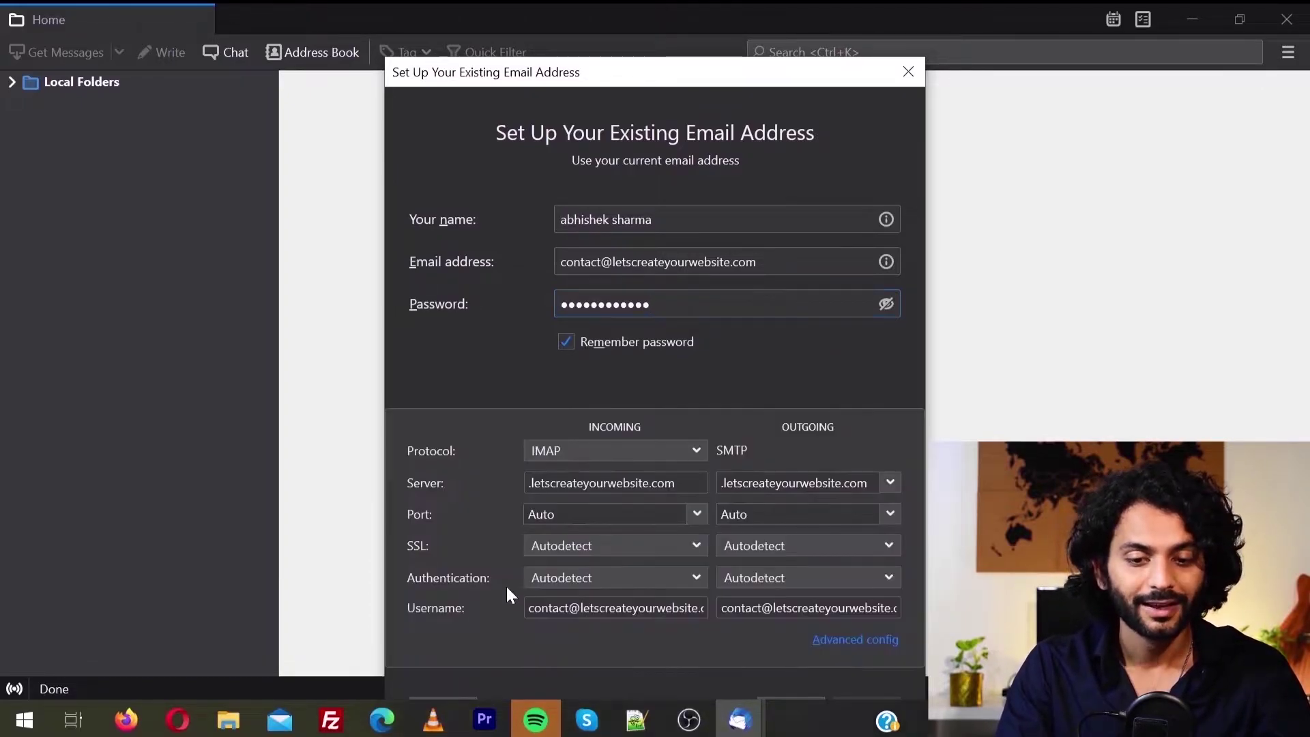
key("shift+Home")
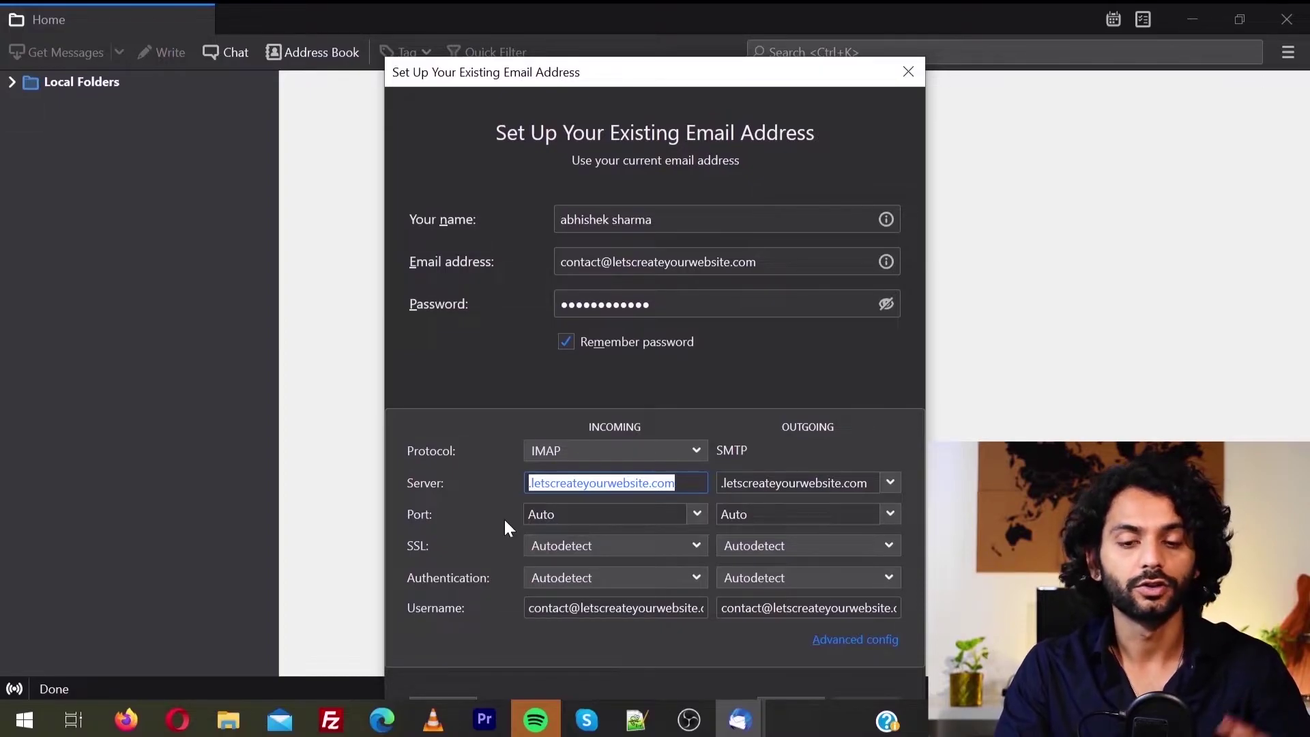
key("alt+Tab")
left_click(59, 14)
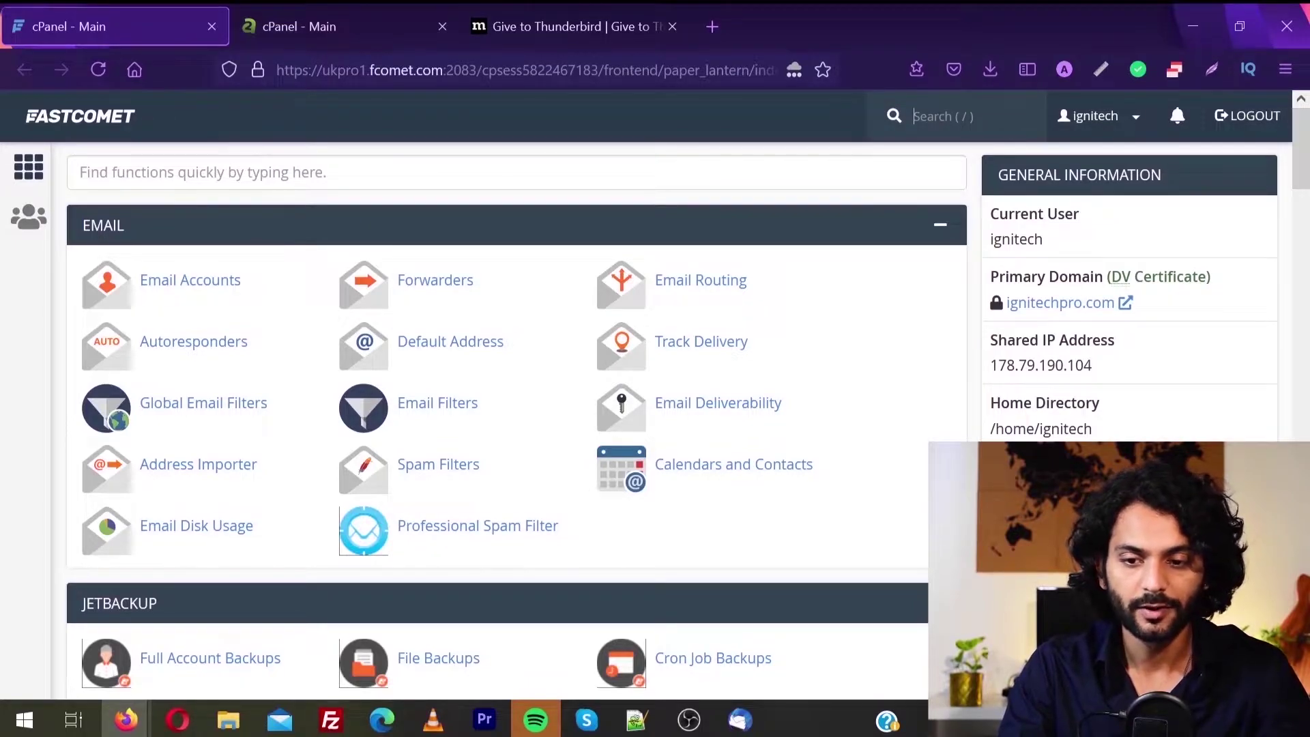
Step: Copy the cPanel shared IP 178.79.190.104 into Thunderbird's incoming server field
left_click_drag(1096, 368, 989, 366)
key("ctrl+c")
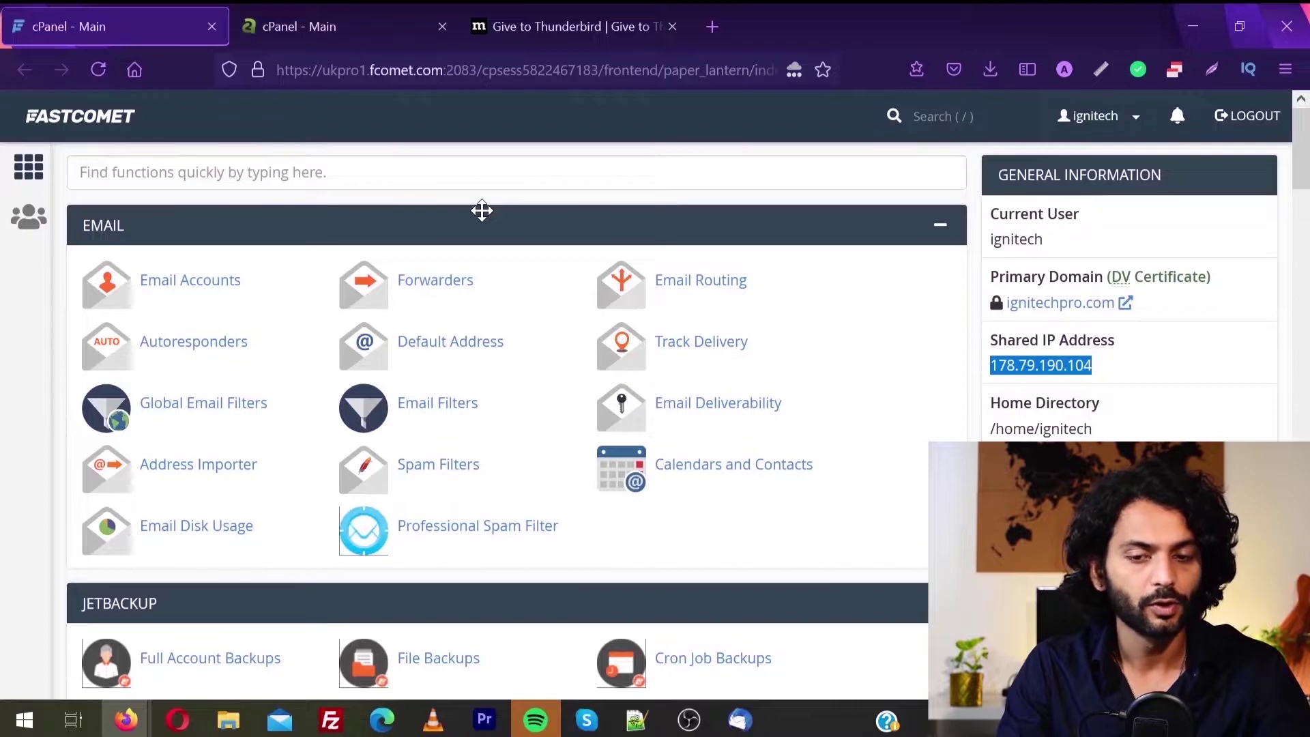
key("alt+Tab")
key("ctrl+v")
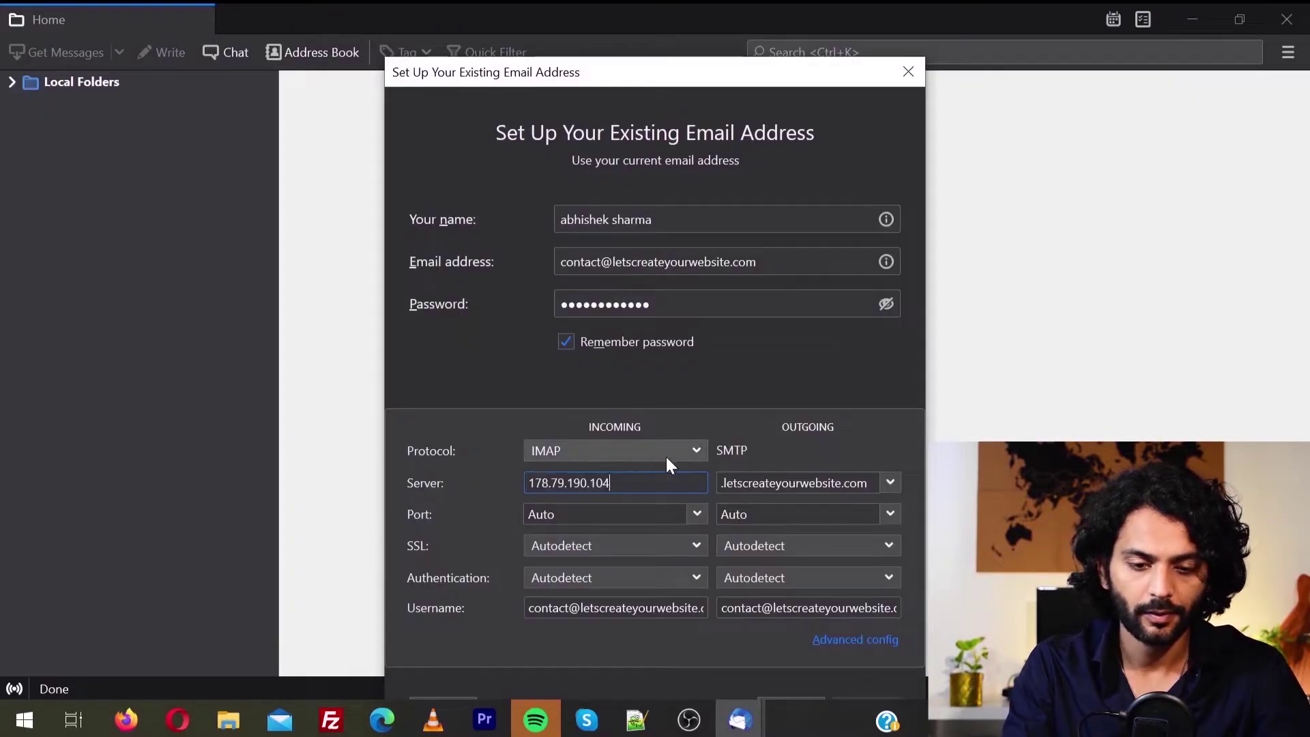
Step: Set the outgoing server to 178.79.190.104 too, re-test, and finish creating the account
key("Tab")
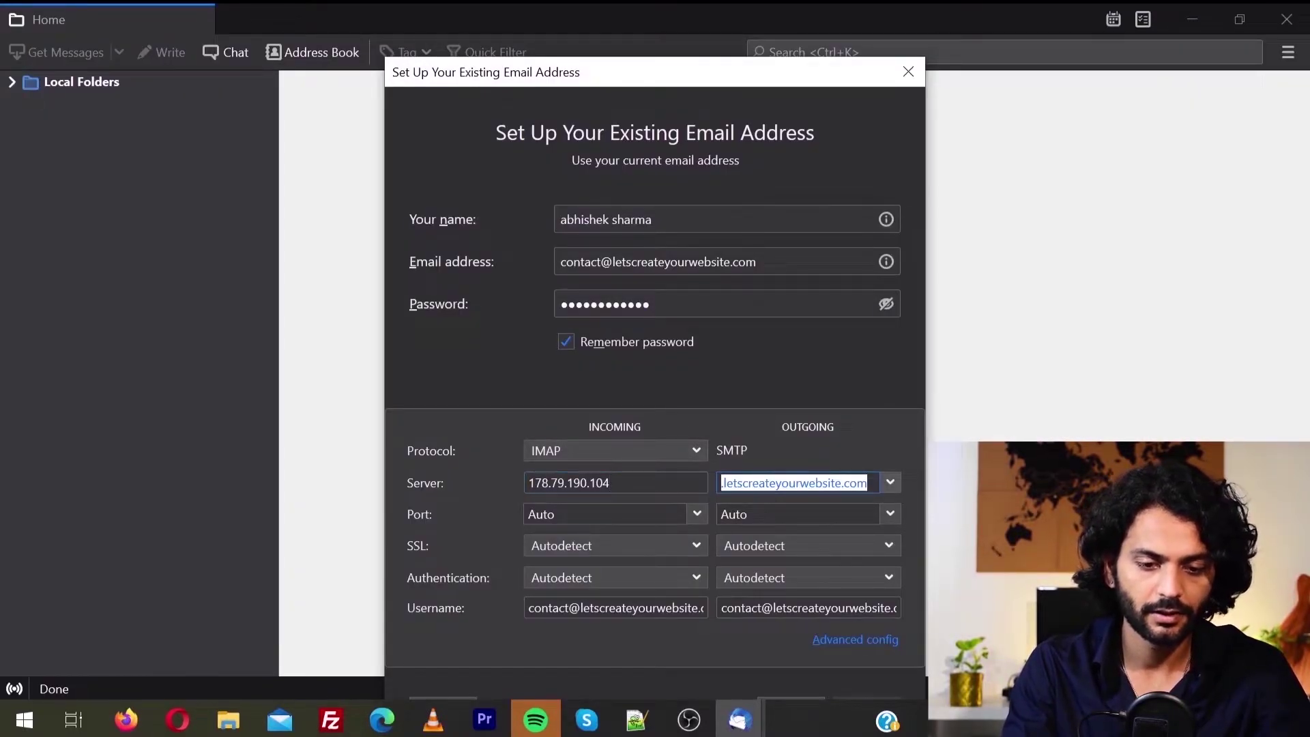
key("ctrl+v")
left_click(796, 676)
left_click(863, 672)
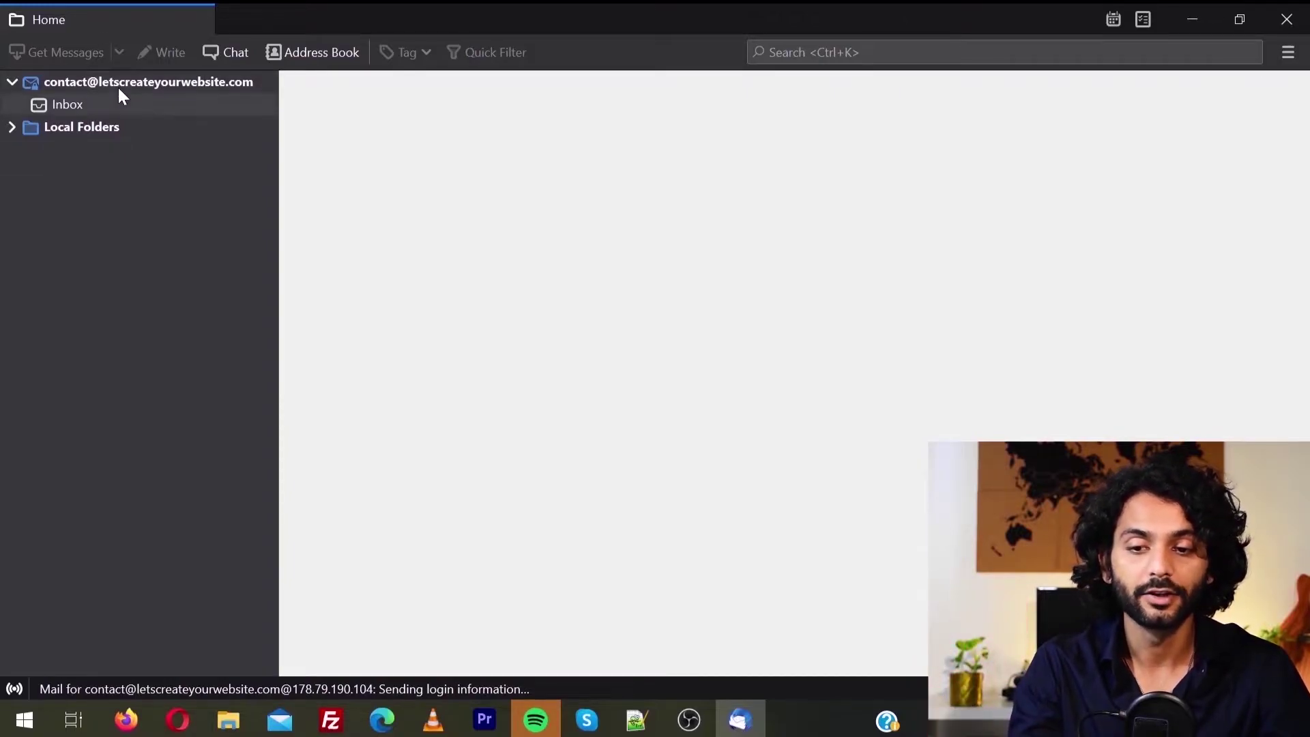
Step: Browse the Inbox, then expand Main folder and open subfolder 1 with its four messages
left_click(68, 102)
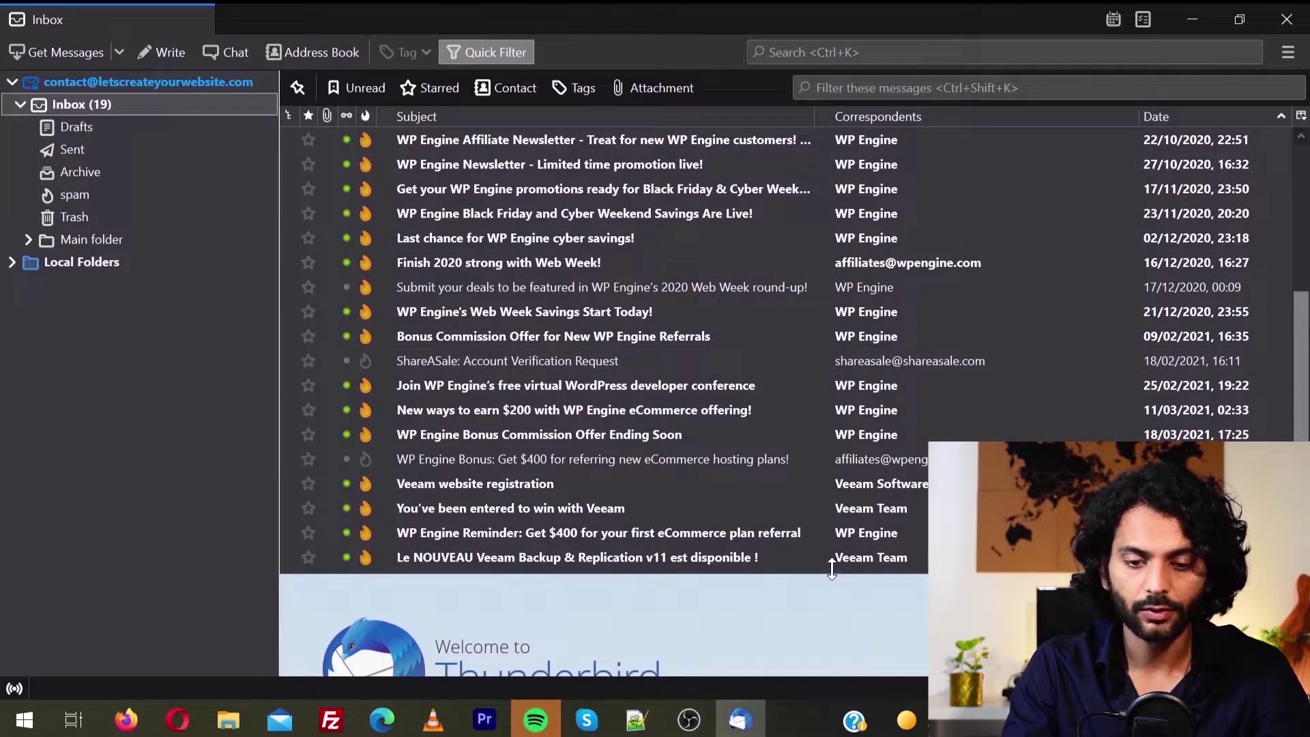
left_click_drag(832, 568, 832, 676)
left_click(70, 240)
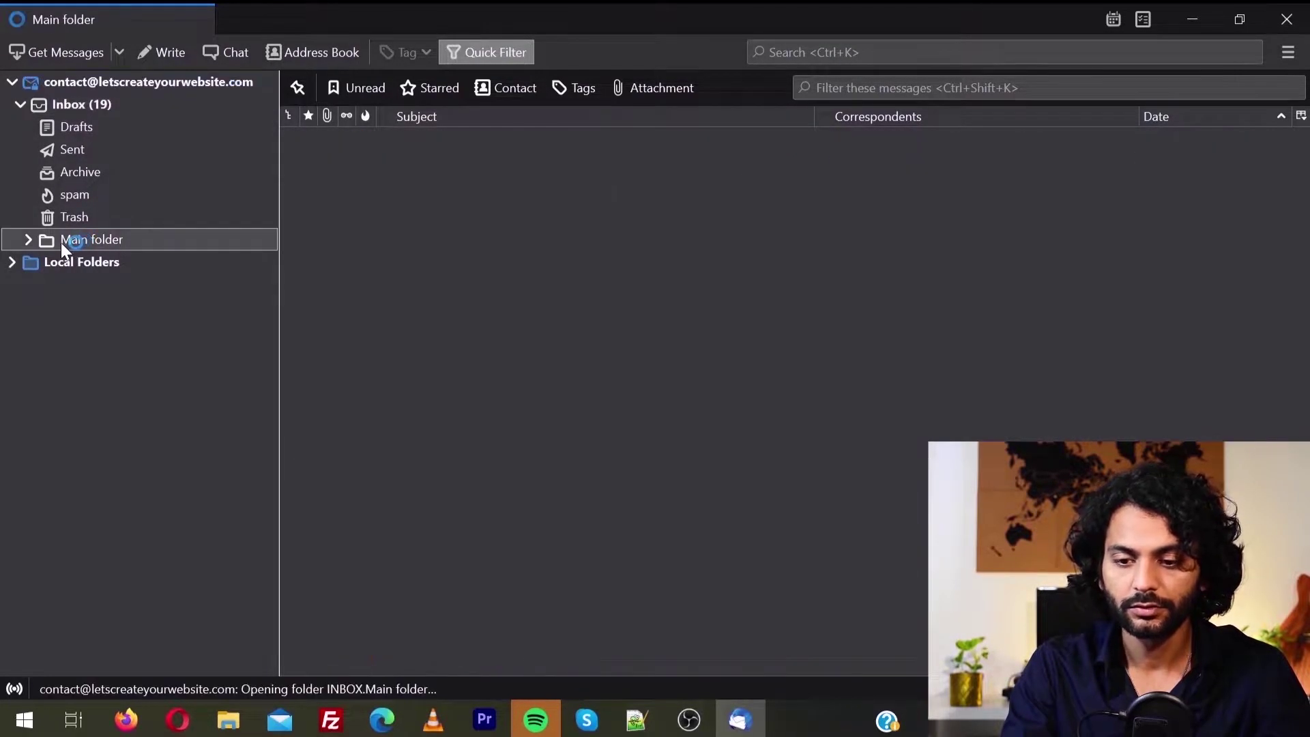
left_click(28, 238)
left_click(113, 263)
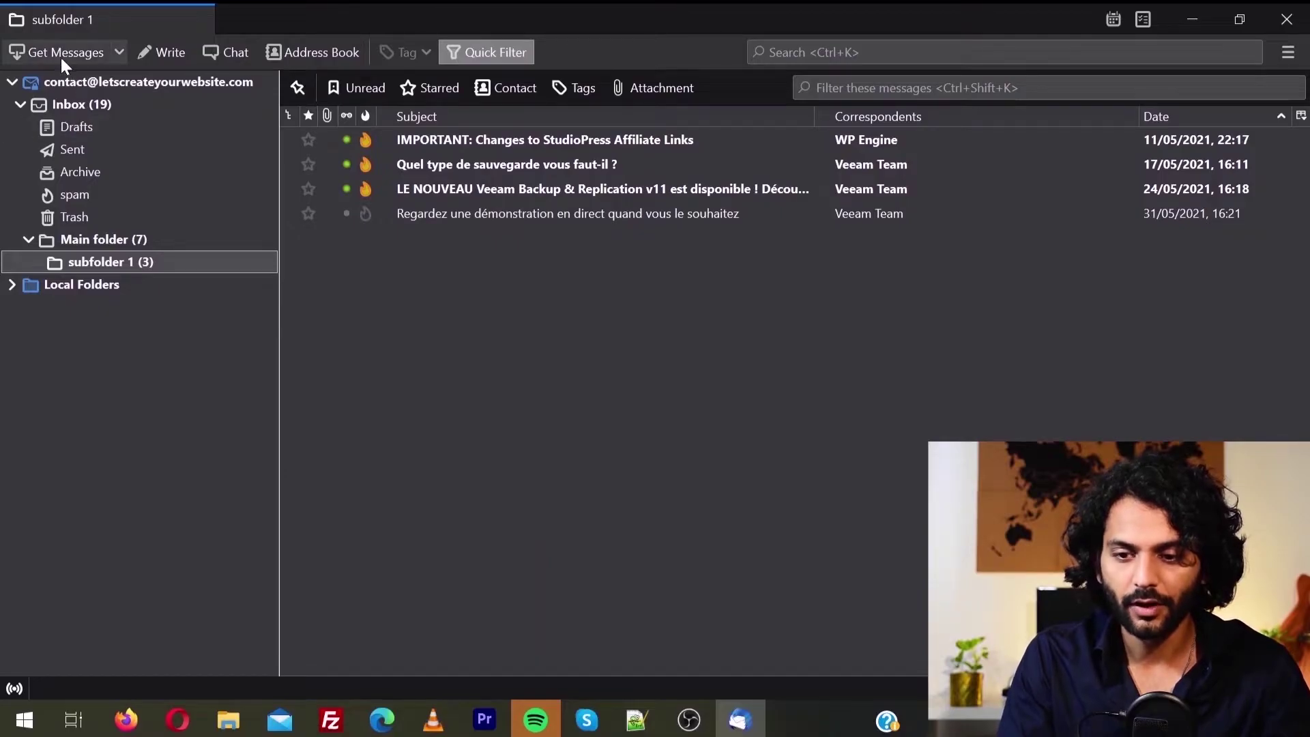
key("alt")
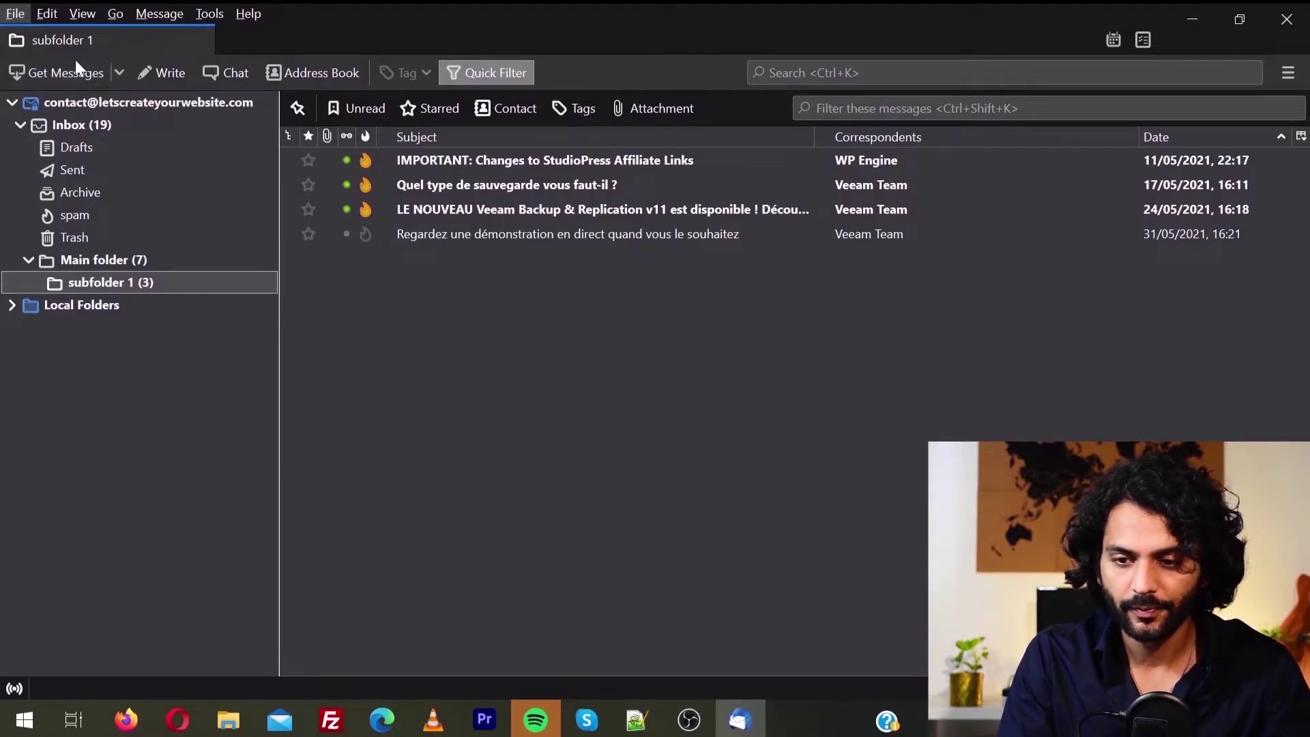
Step: Start another existing mail account and paste in its e-mail address and password
left_click(16, 13)
mouse_move(158, 36)
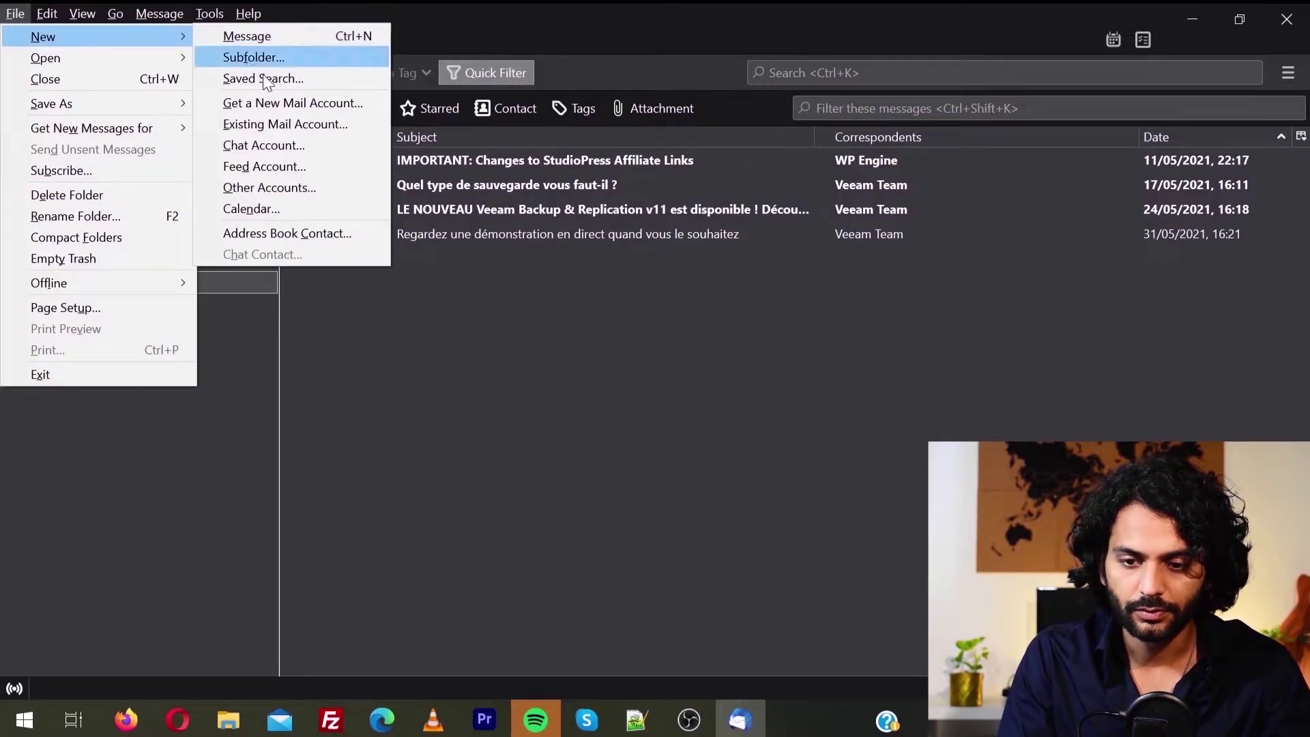
left_click(286, 123)
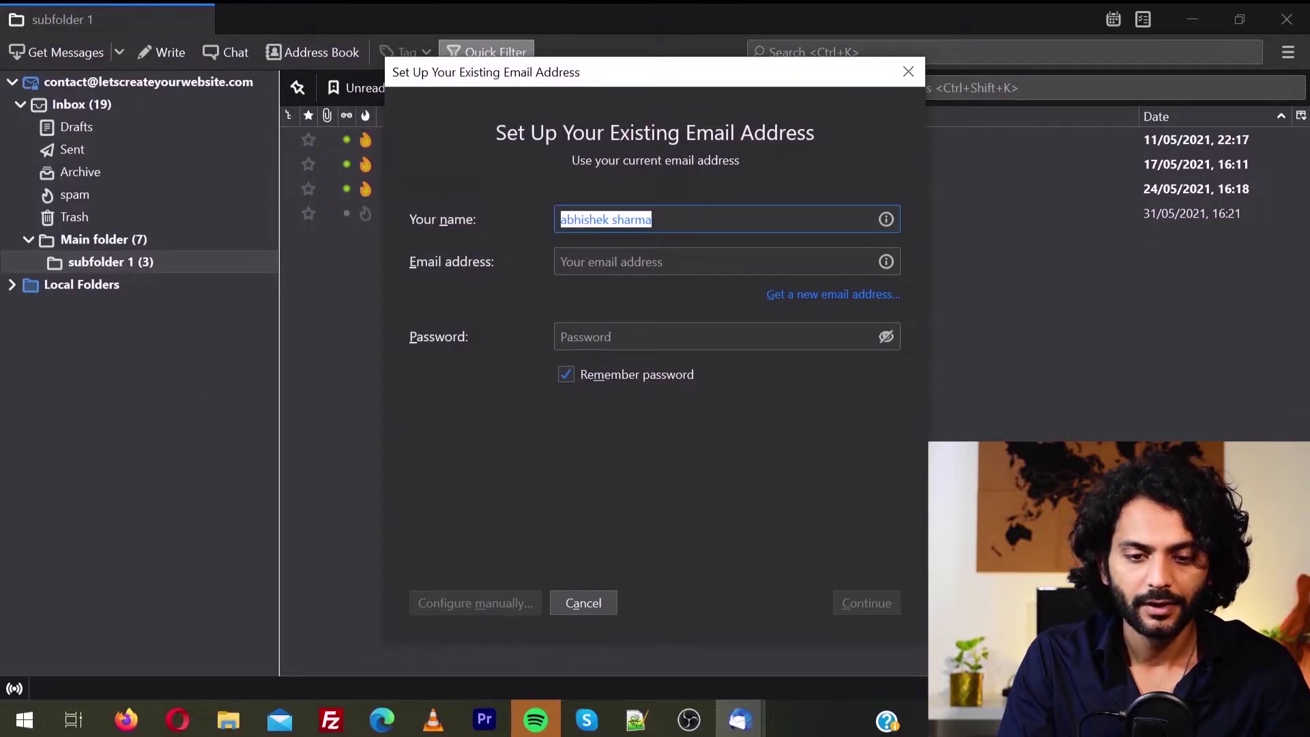
left_click(716, 262)
key("ctrl+v")
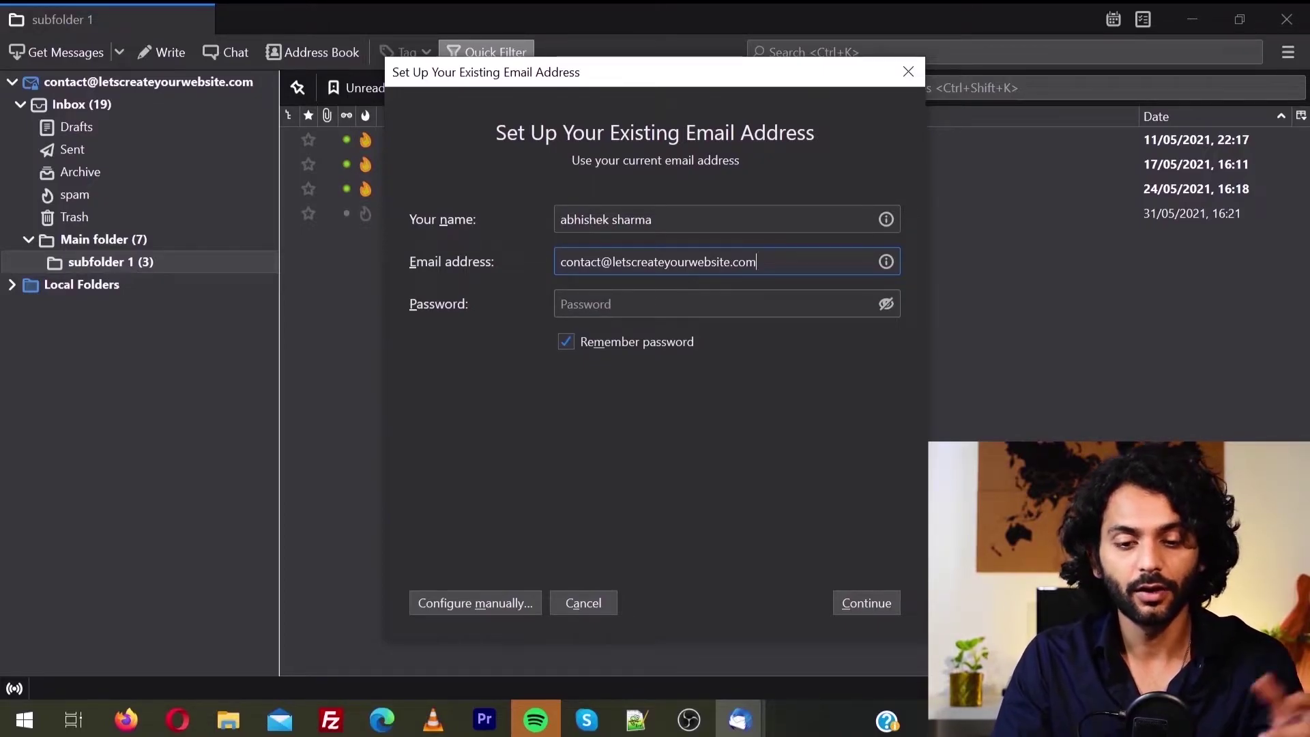
key("Tab")
key("ctrl+v")
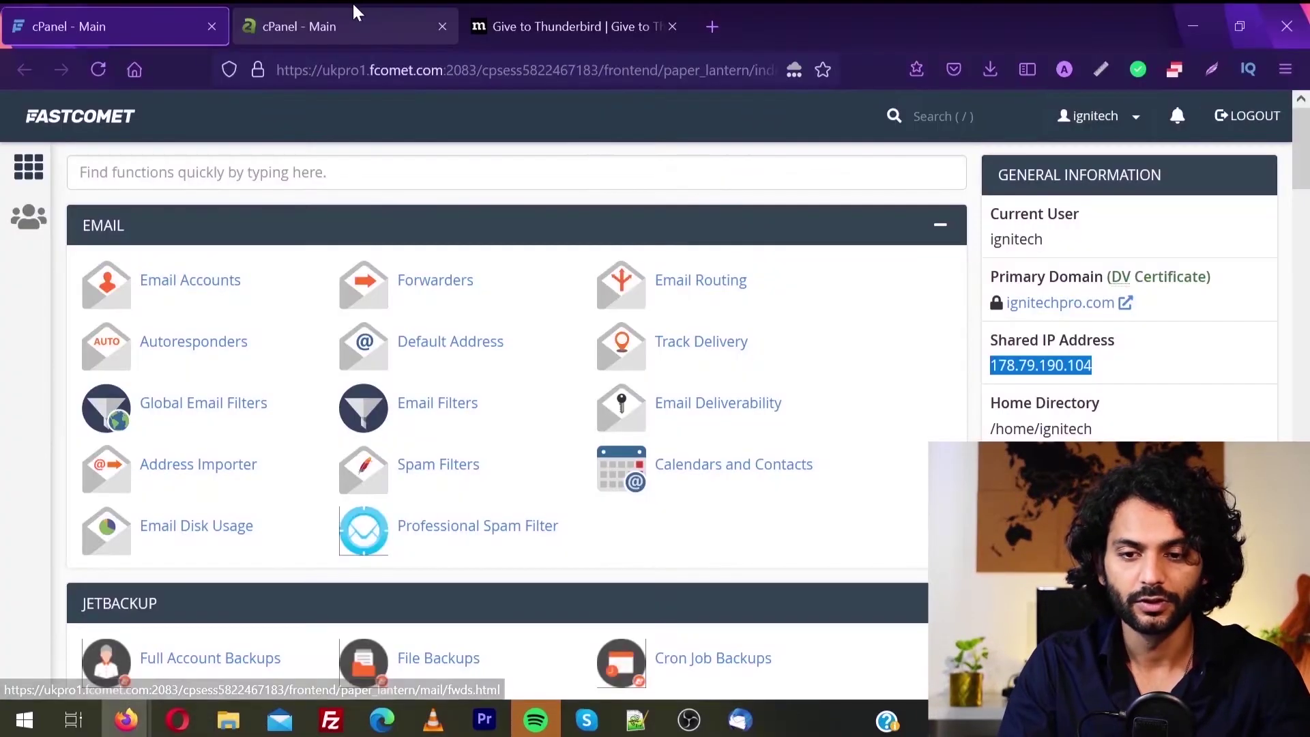
Step: Copy the A2 Hosting shared IP 185.146.22.237 and show Thunderbird's manual server fields
left_click(332, 2)
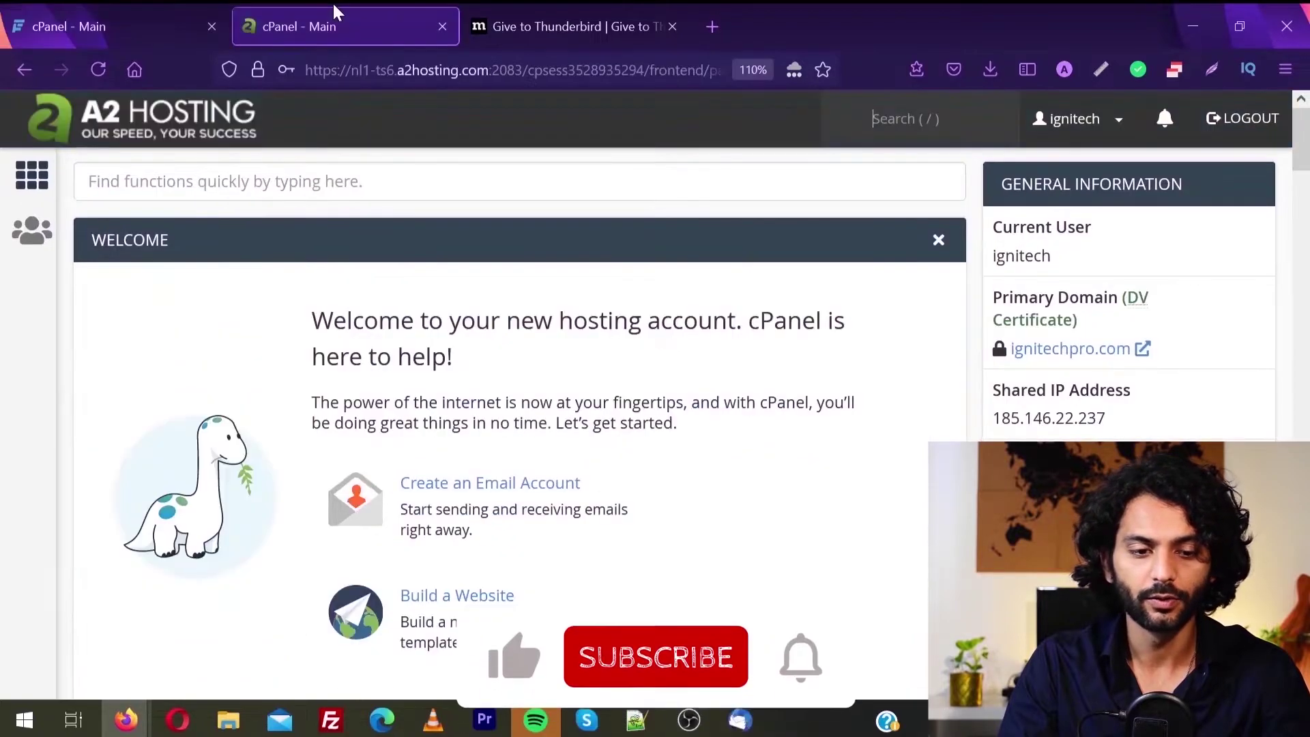
left_click_drag(1109, 418, 993, 419)
key("ctrl+c")
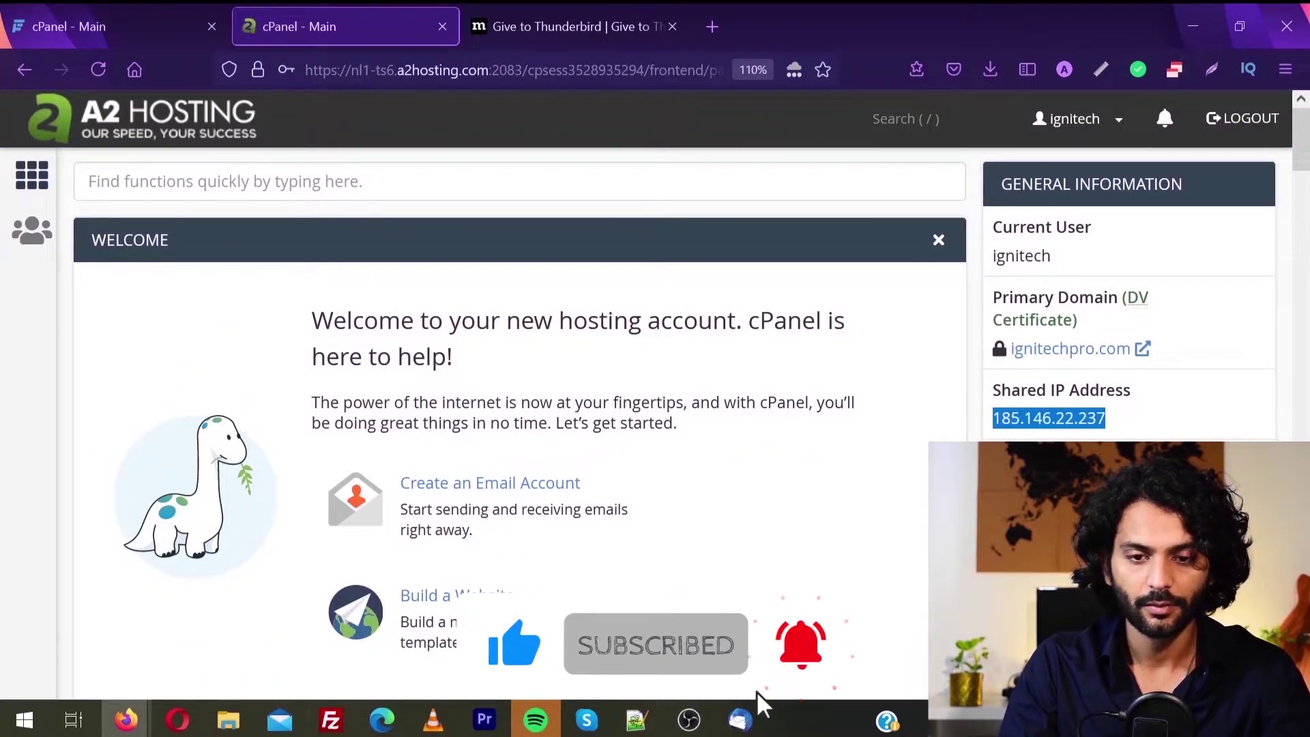
left_click(740, 719)
left_click(513, 604)
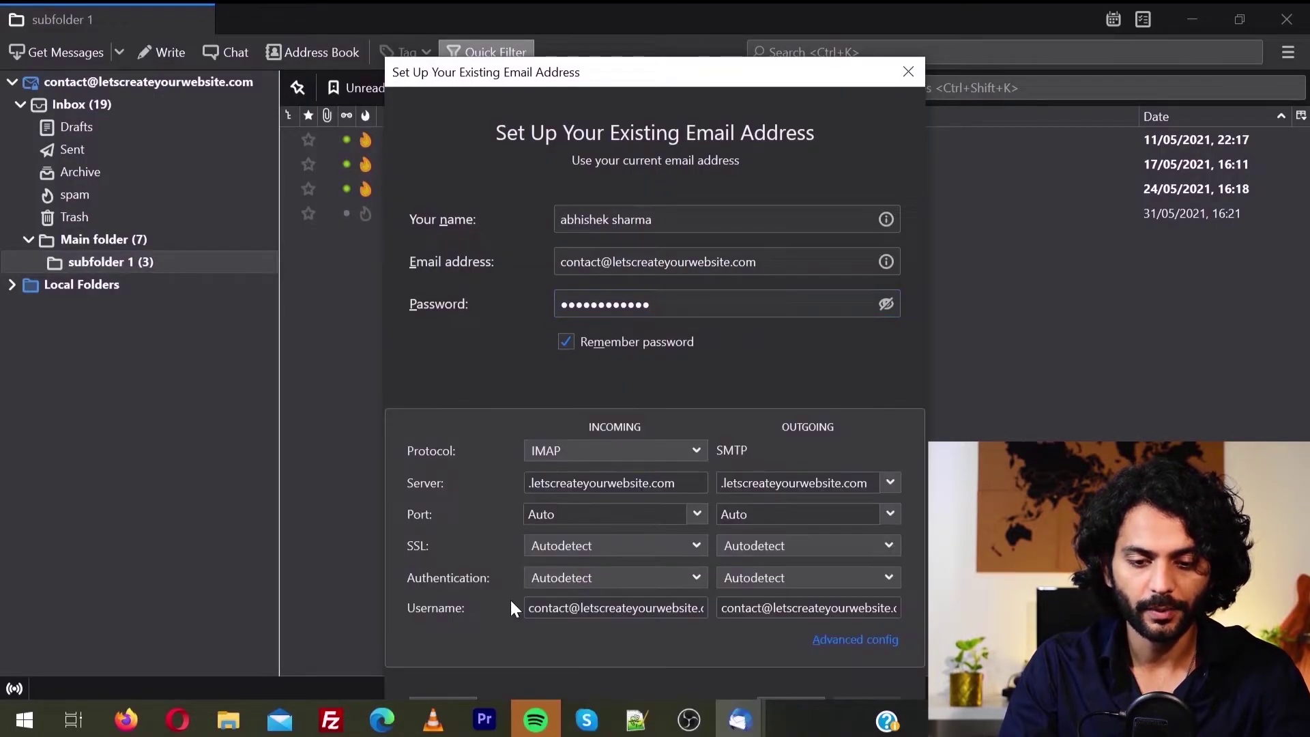
Step: Set both incoming and outgoing servers to 185.146.22.237, re-test, and add the IMAP account
key("ctrl+a")
key("ctrl+v")
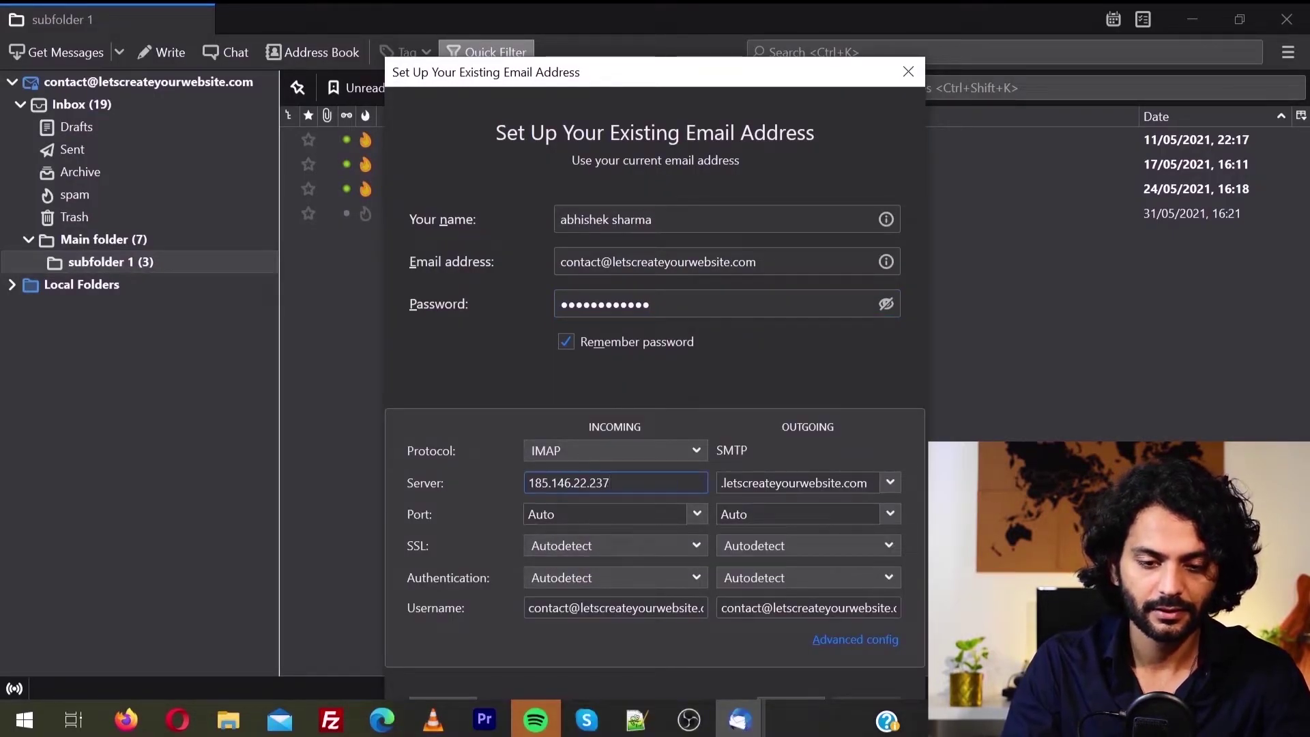
key("Tab")
key("ctrl+v")
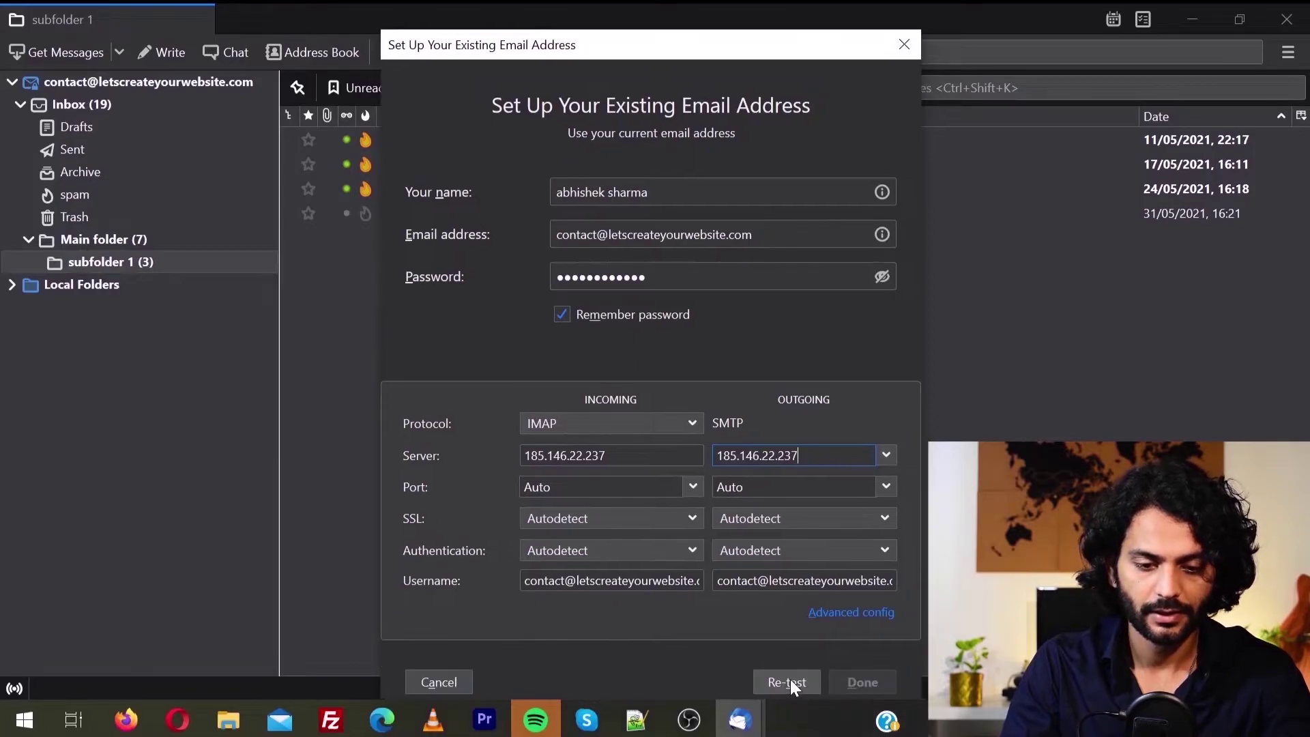
left_click(790, 681)
left_click(863, 681)
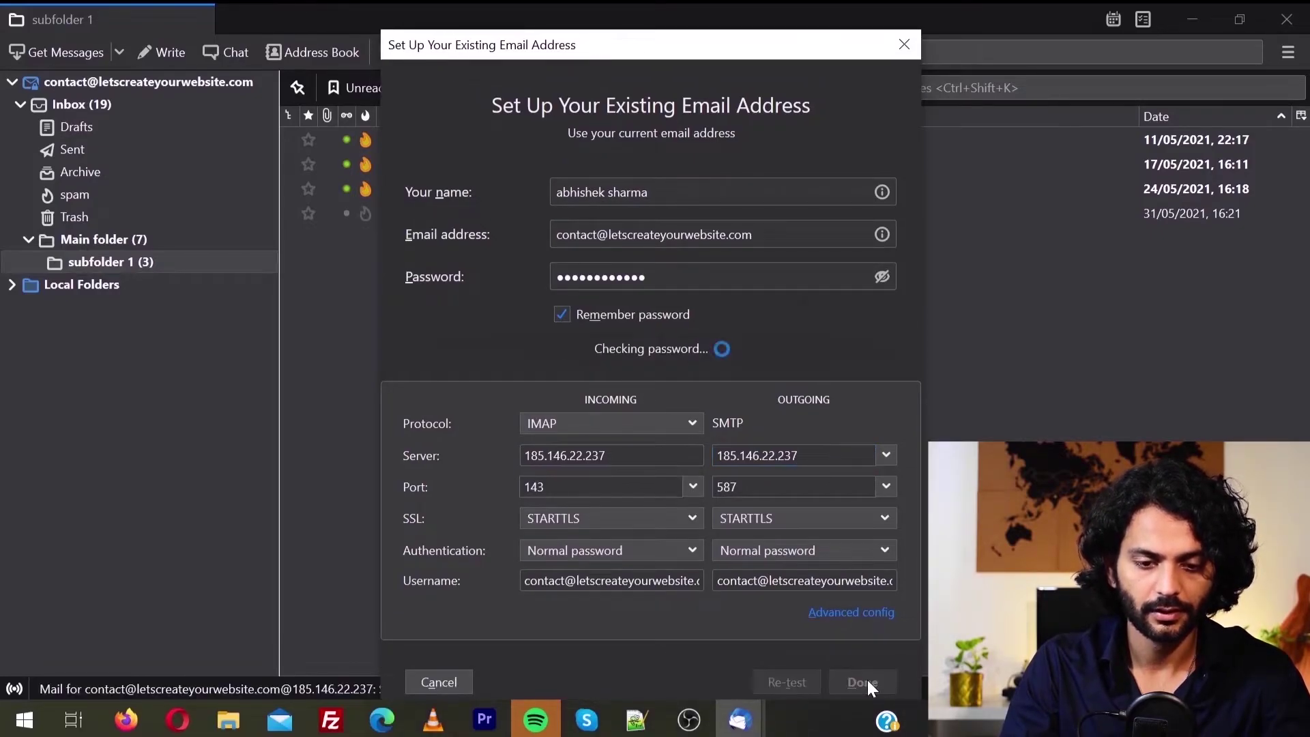
left_click(125, 284)
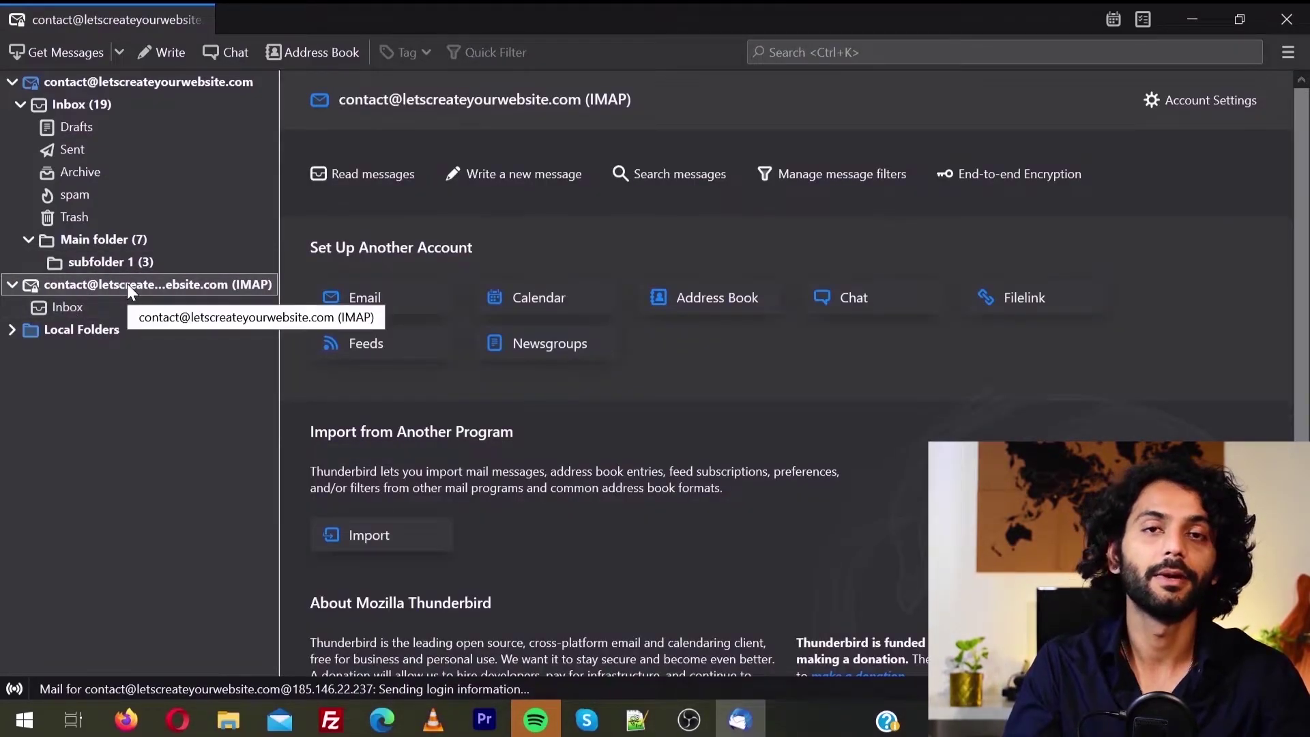
Step: Expand the new IMAP account's Inbox and check its Drafts and Sent folders
left_click(71, 310)
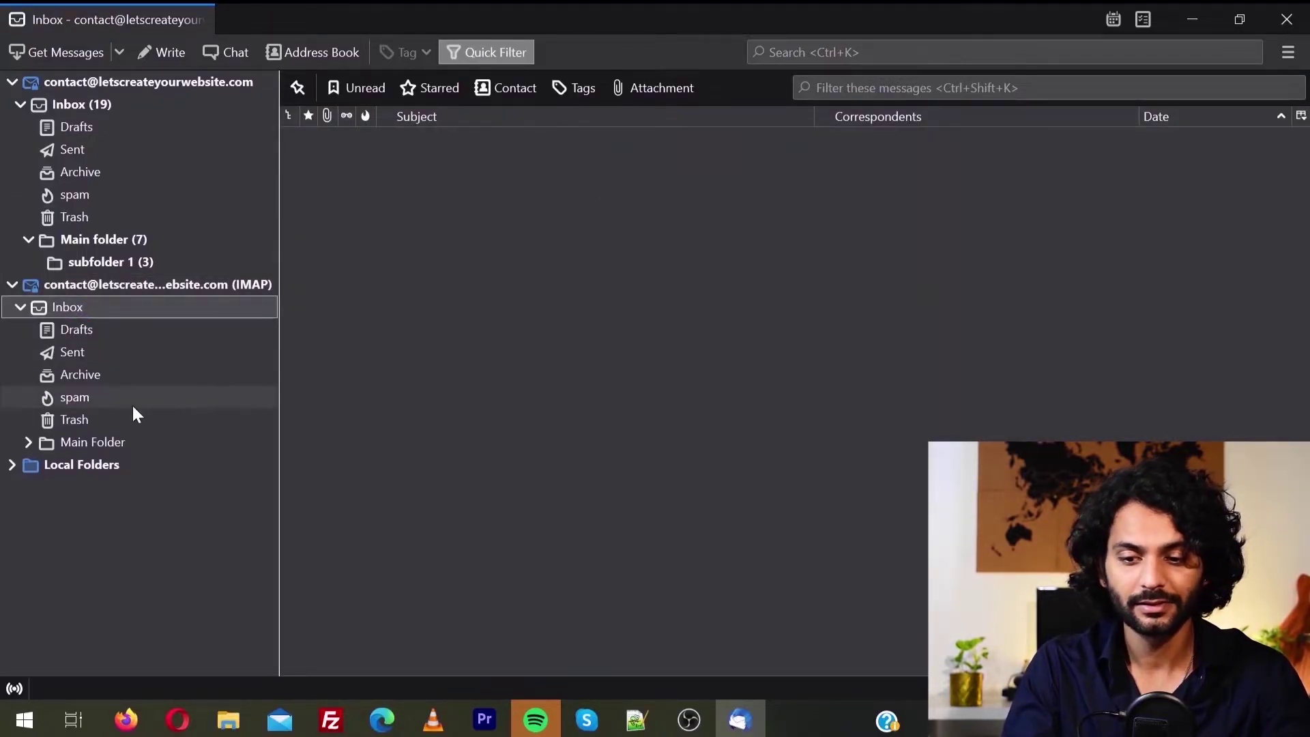
left_click(97, 332)
left_click(89, 359)
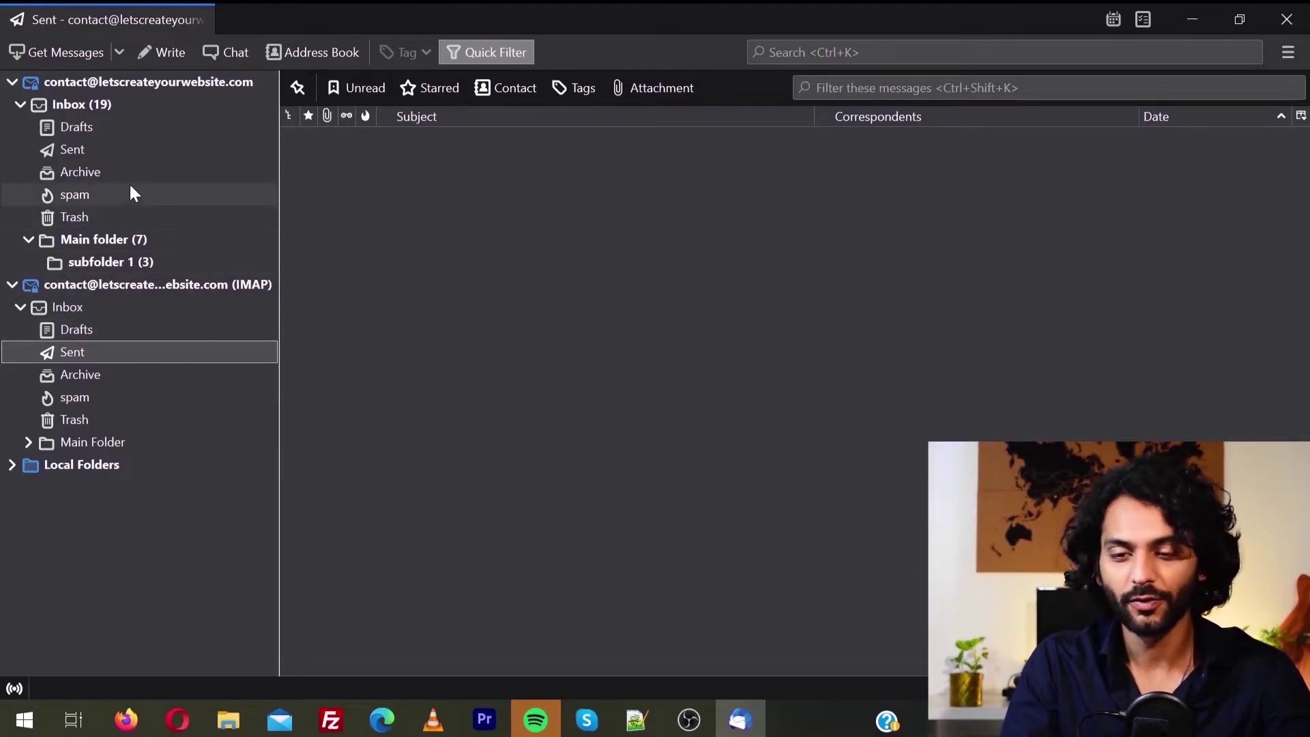
Step: Compare the old Inbox (19) with the new empty Inbox, then select an old message
left_click(101, 105)
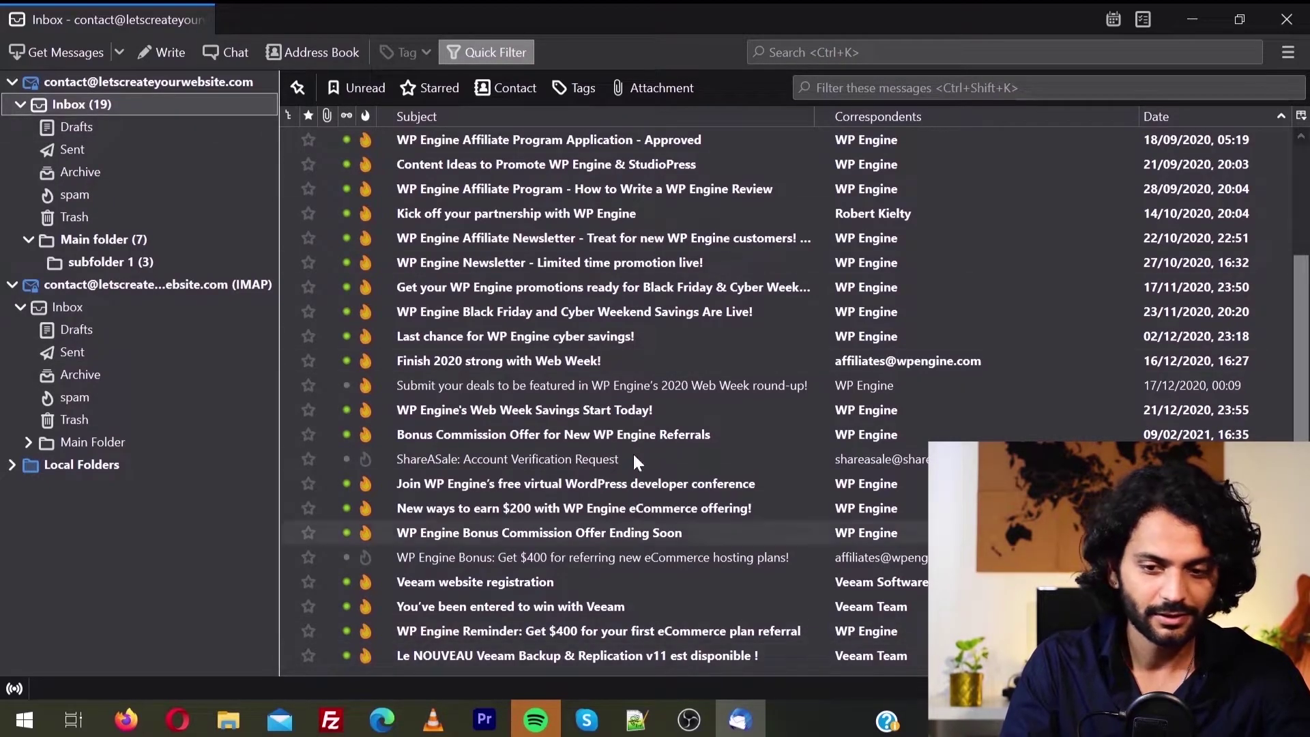
left_click(92, 307)
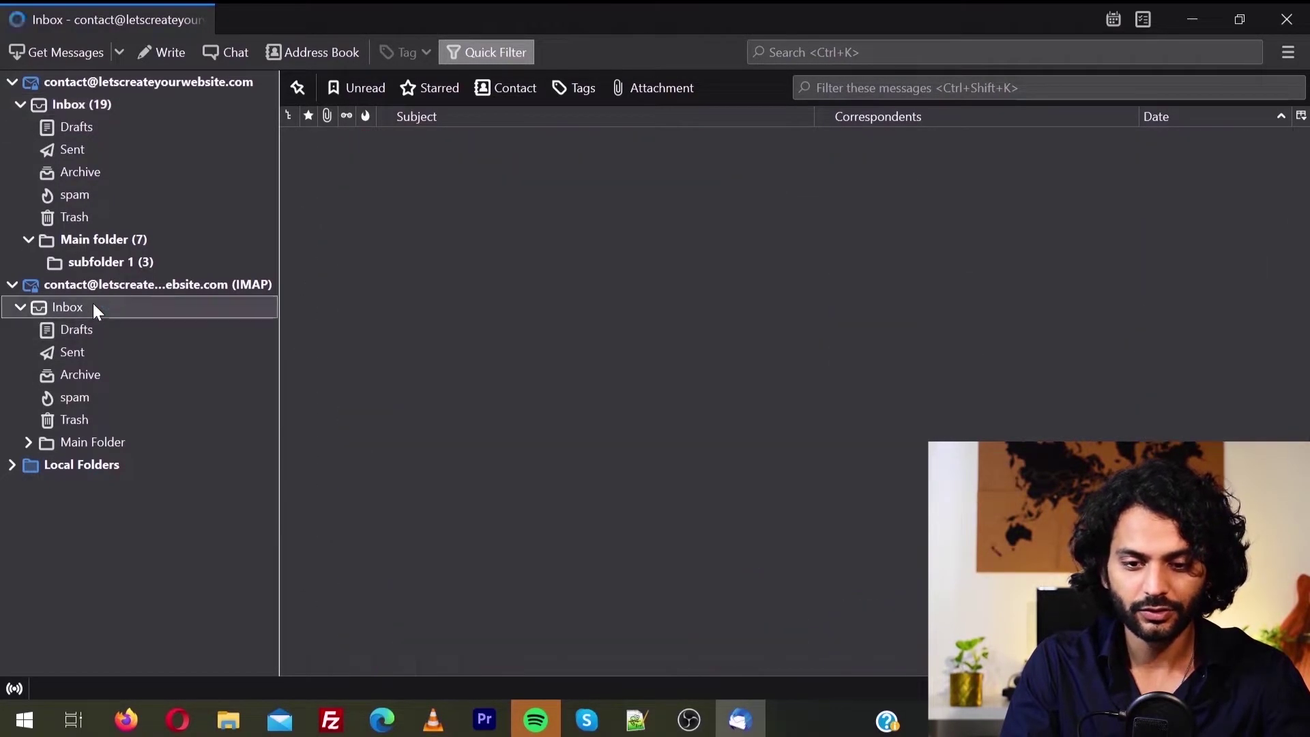
left_click(134, 102)
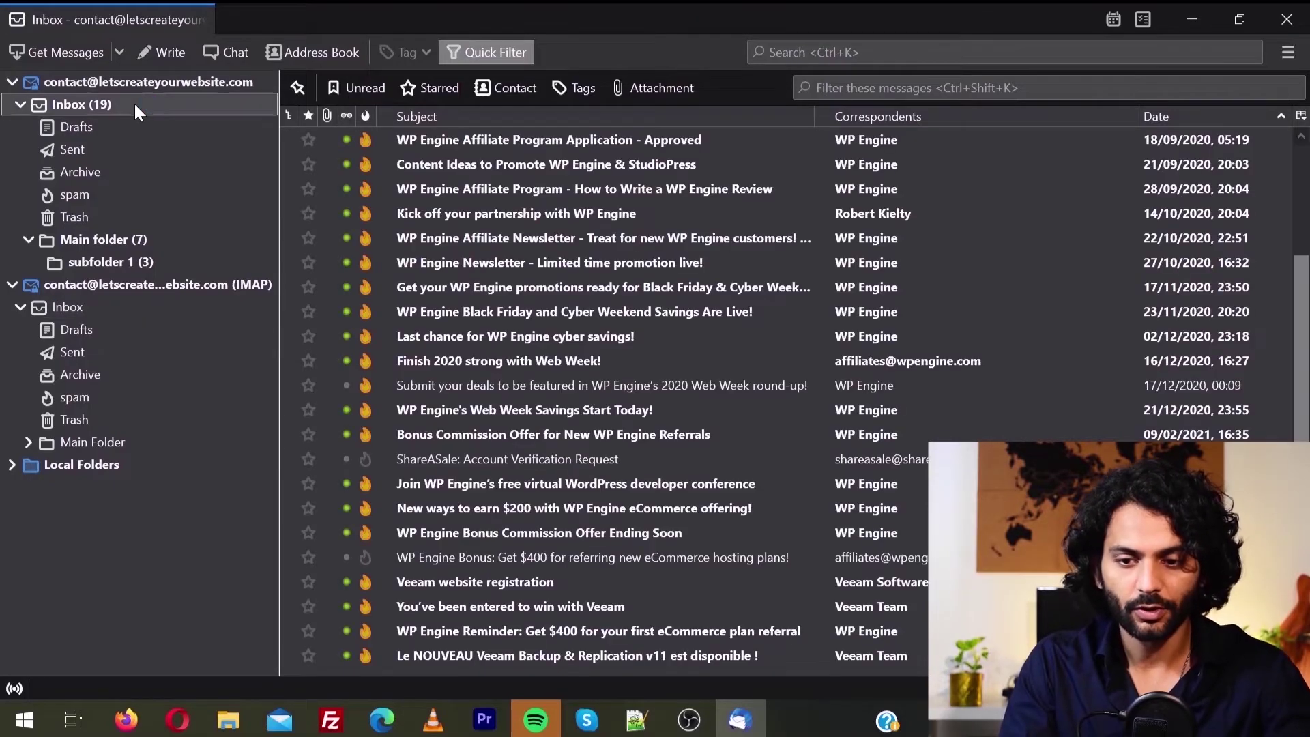
left_click(401, 212)
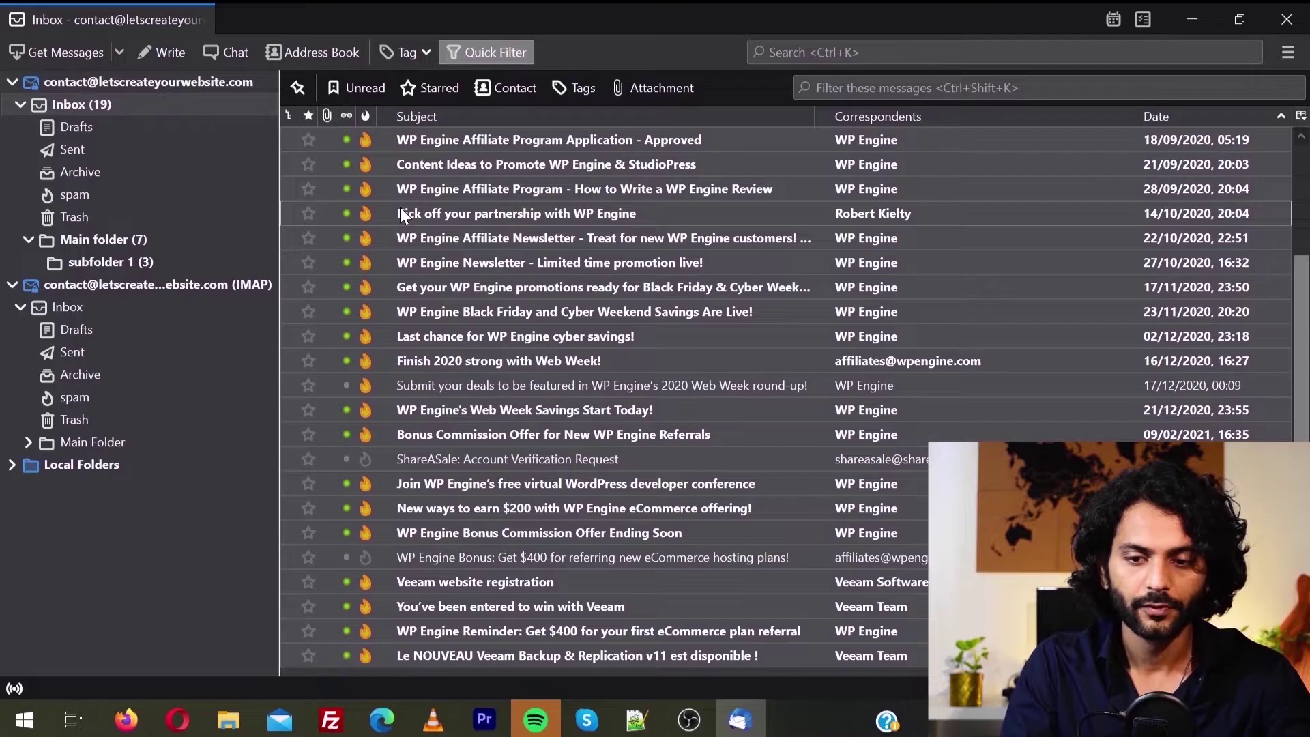
Step: Select all 28 messages in the old account's Inbox from the Edit menu
key("alt")
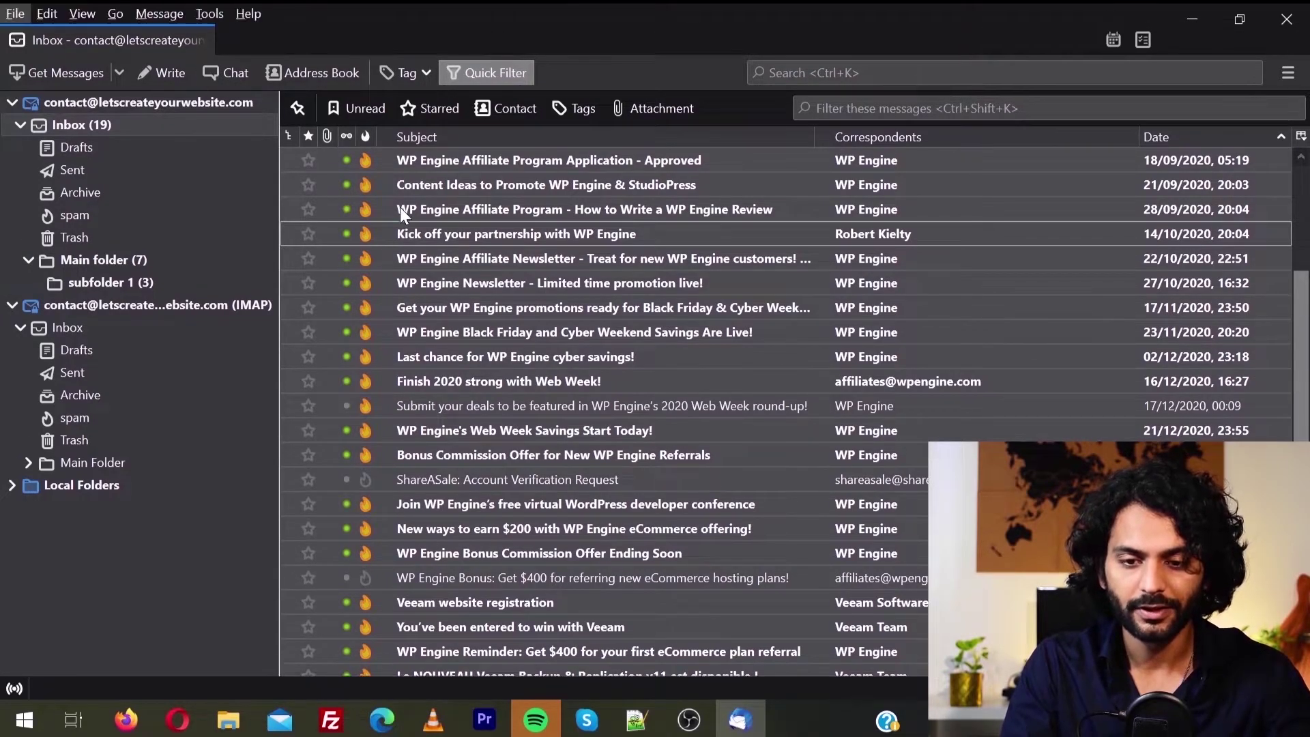
left_click(46, 14)
mouse_move(232, 170)
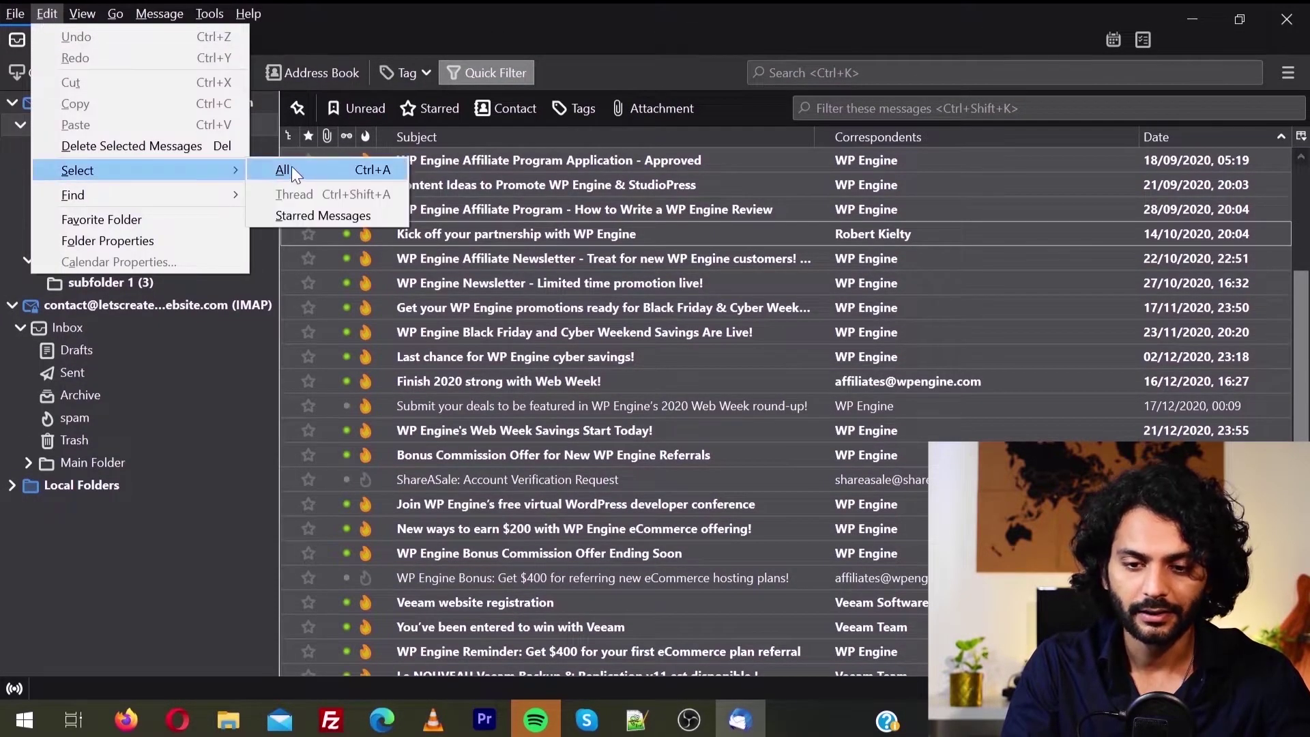
left_click(302, 167)
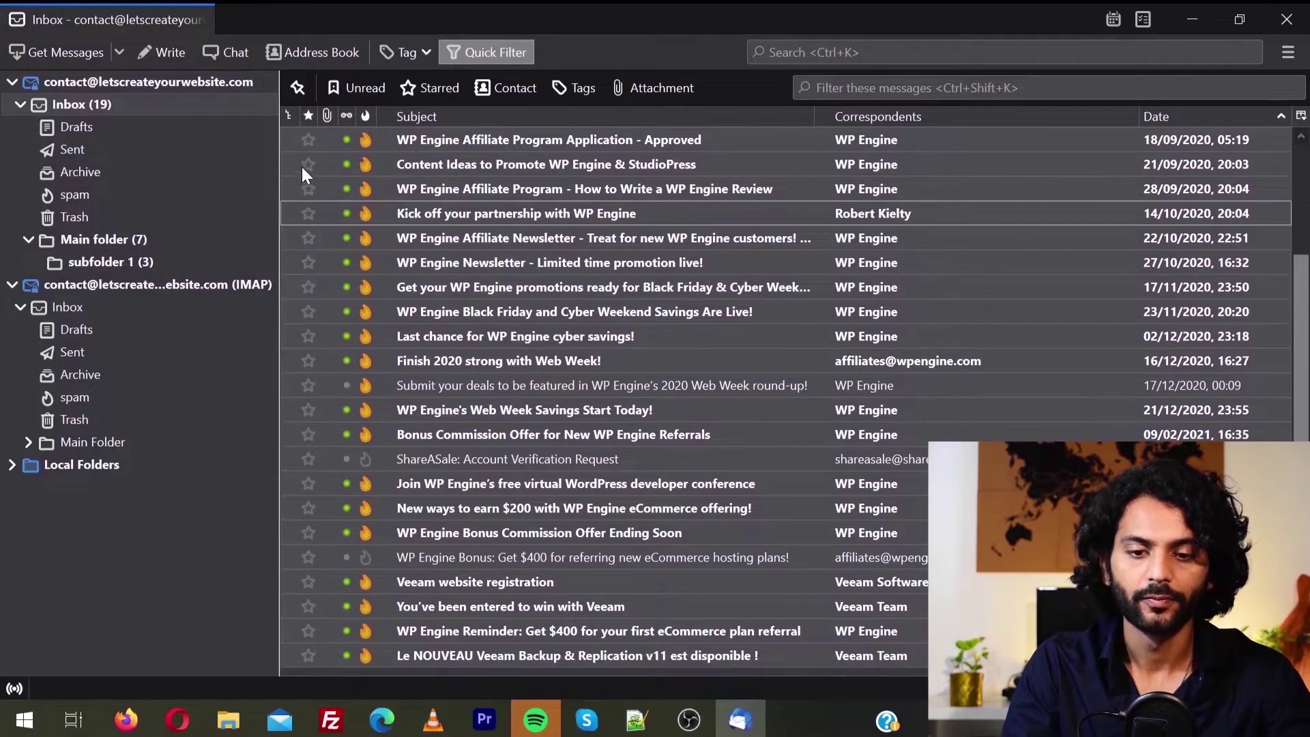
Step: Copy the selected messages to the IMAP account's Inbox and view the copies there
right_click(585, 305)
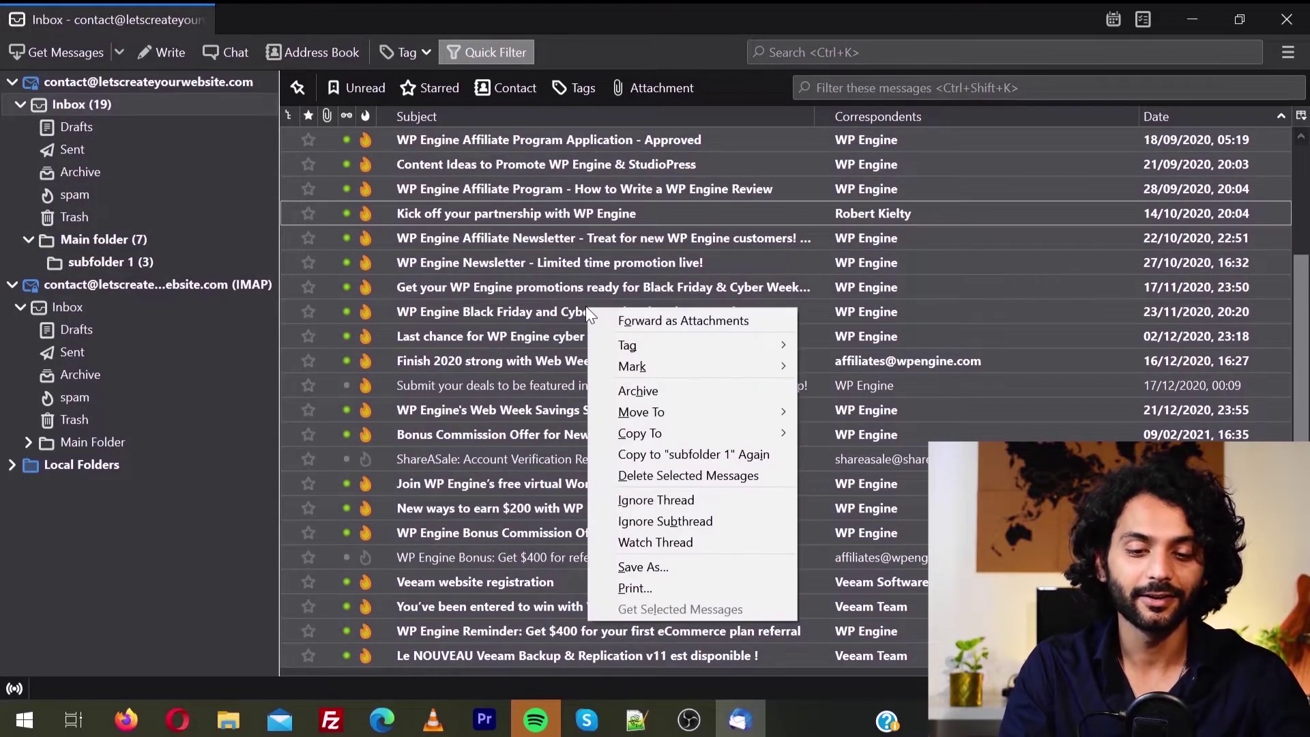
mouse_move(674, 432)
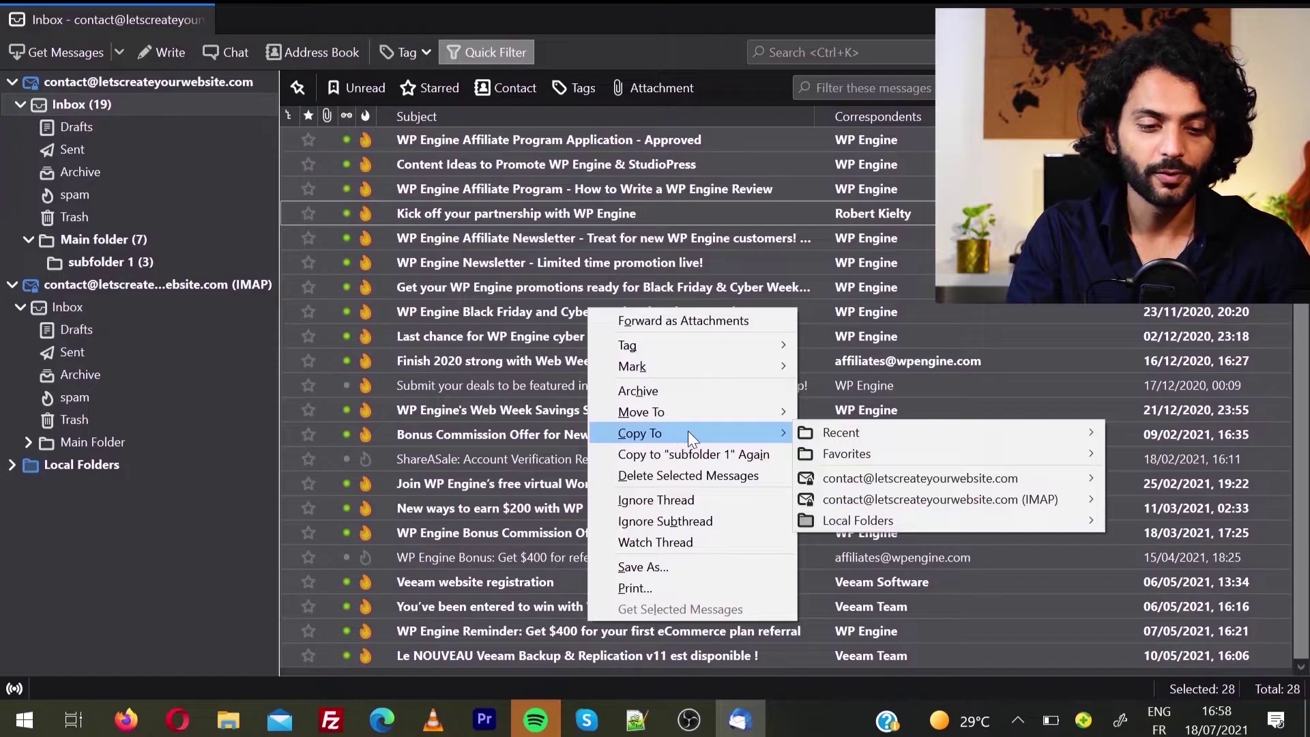
mouse_move(960, 500)
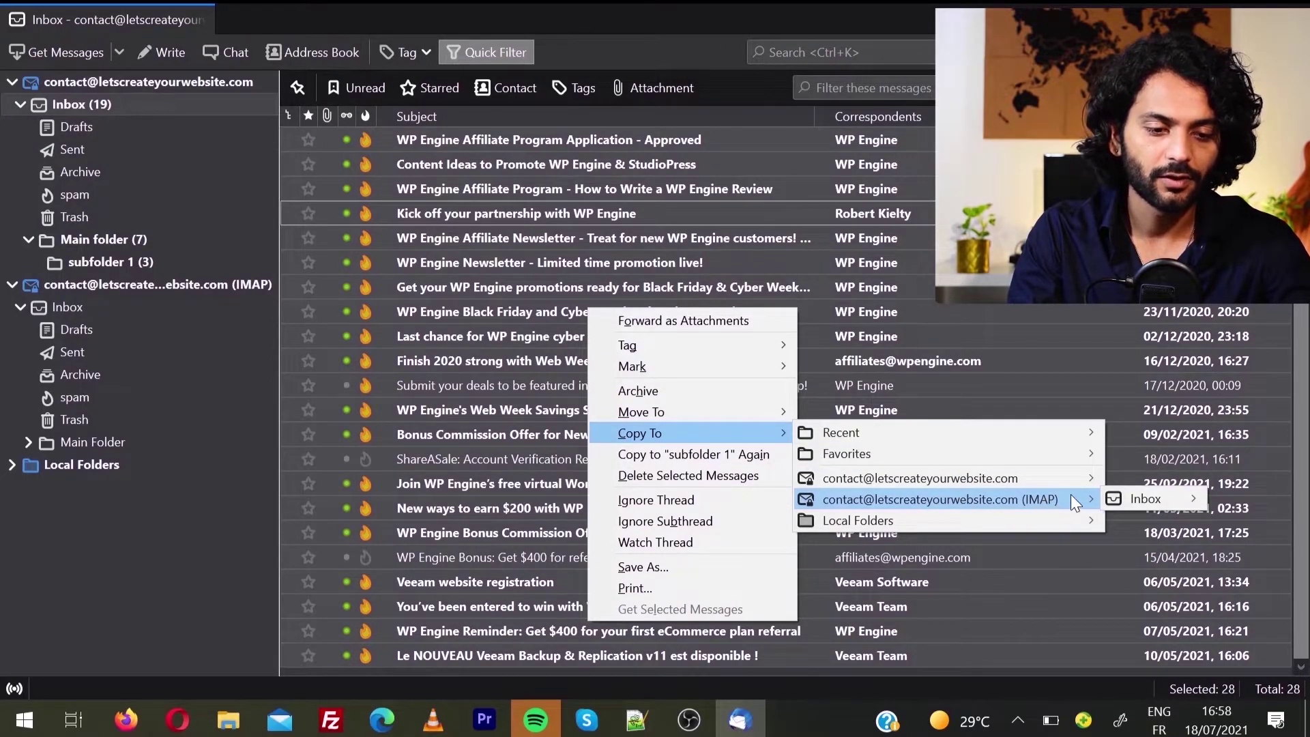
mouse_move(1147, 498)
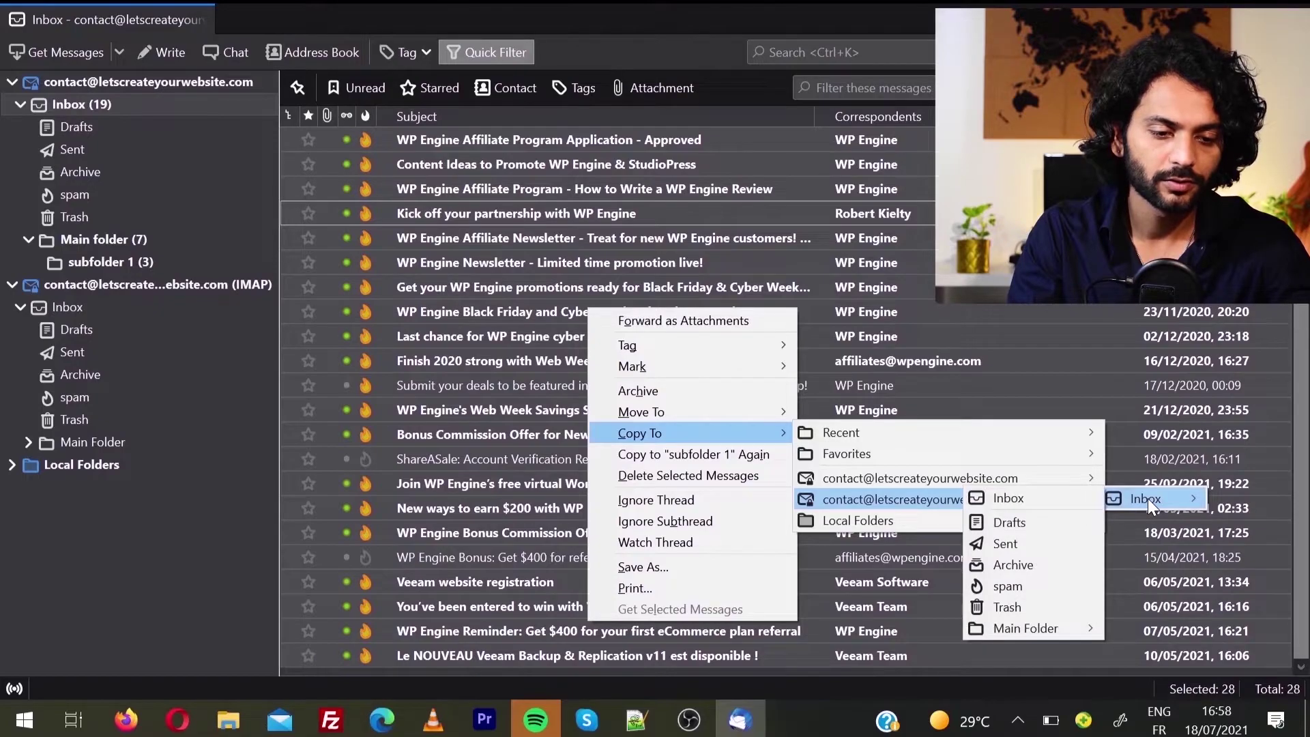
left_click(1046, 494)
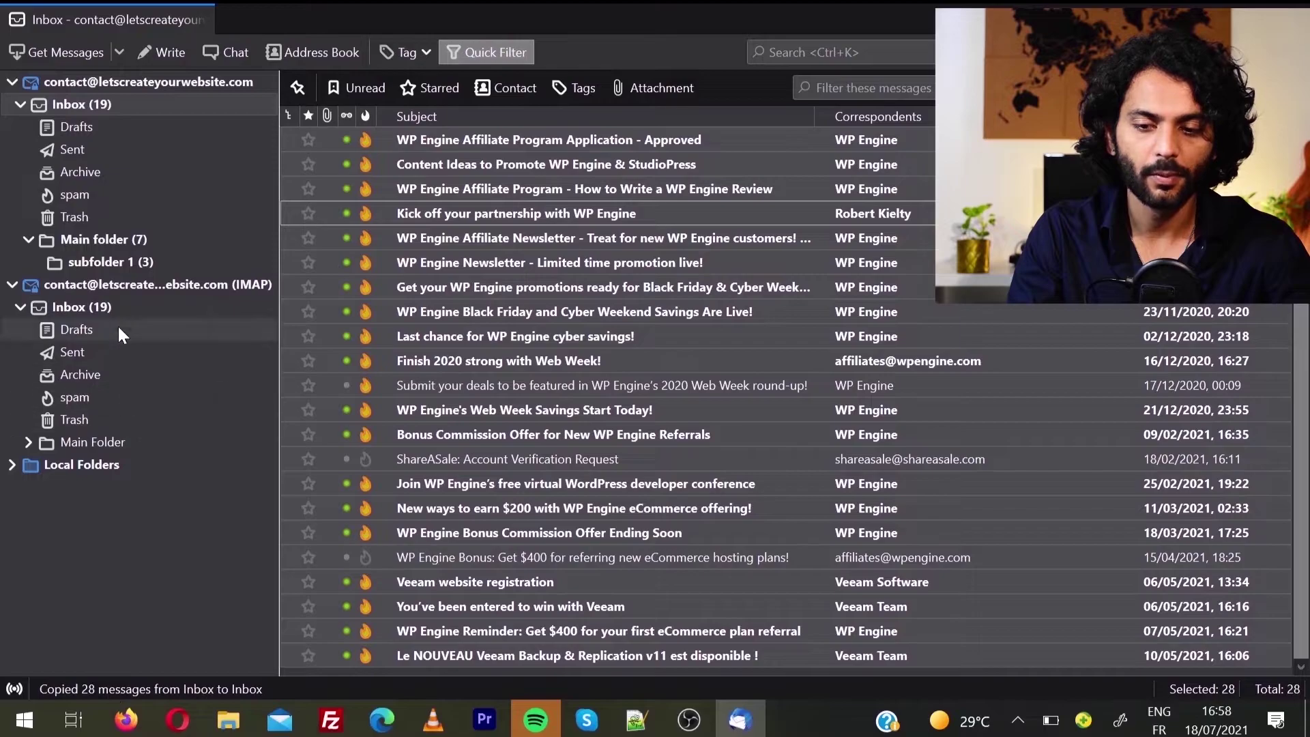
left_click(116, 306)
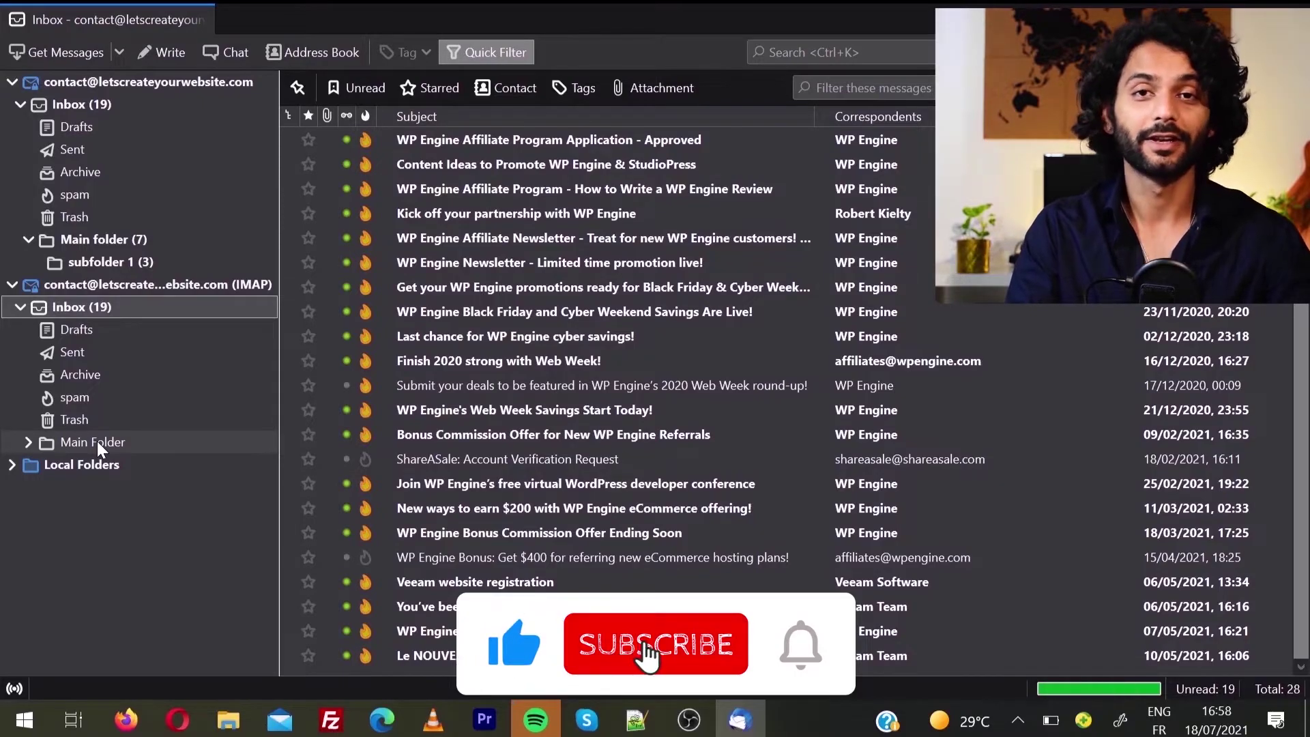
Step: Delete the IMAP account's Main Folder and confirm the deletion
right_click(96, 441)
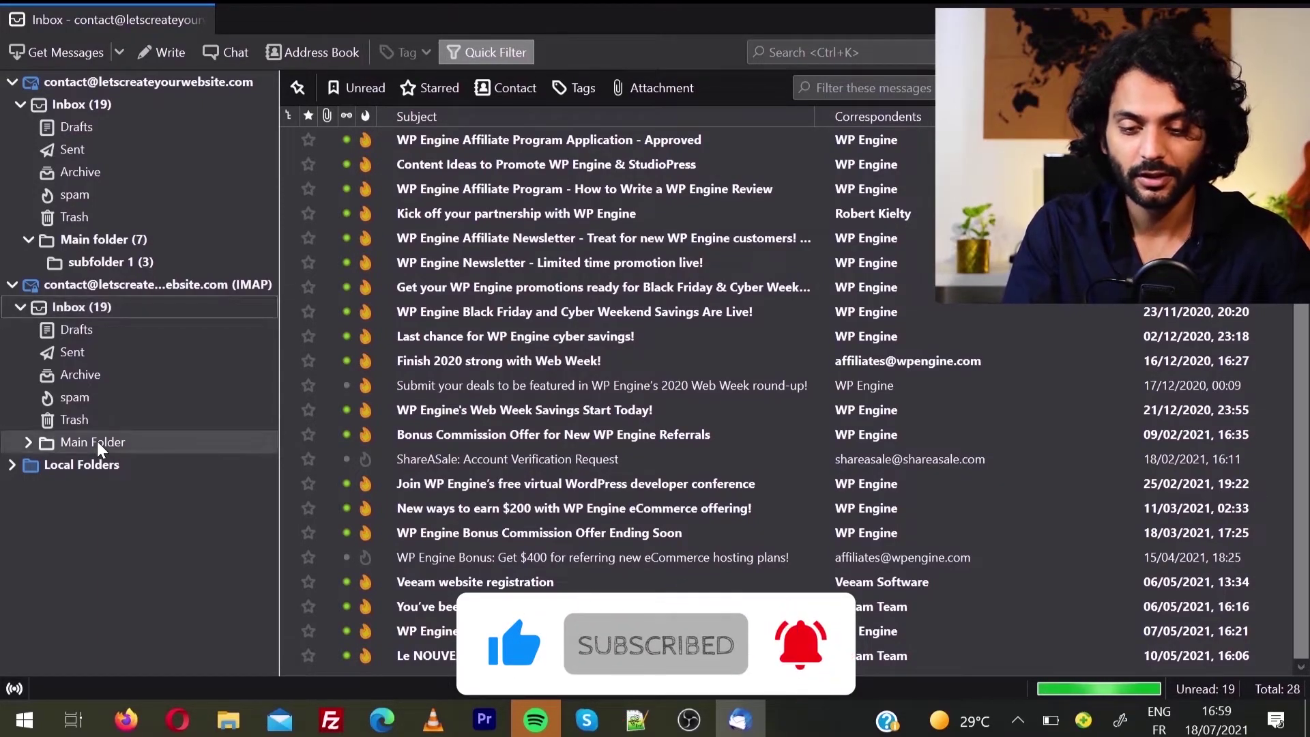
left_click(146, 543)
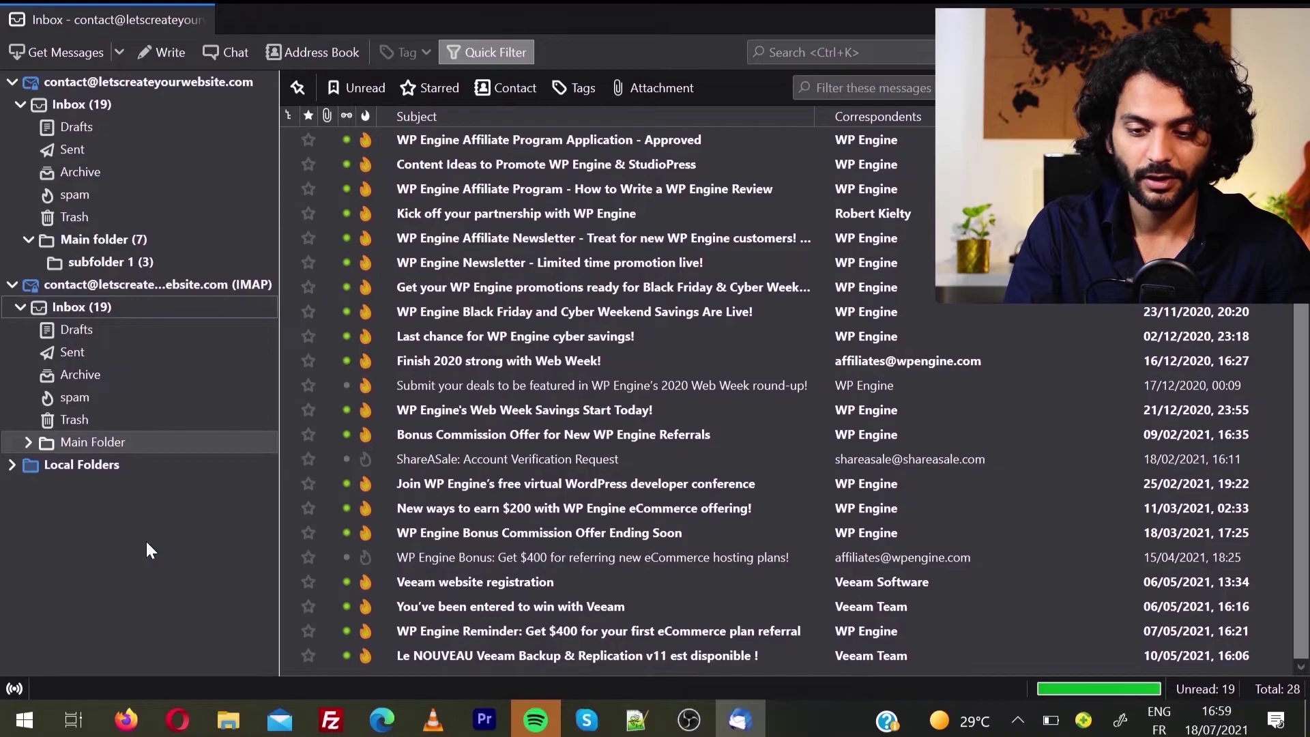
left_click(647, 386)
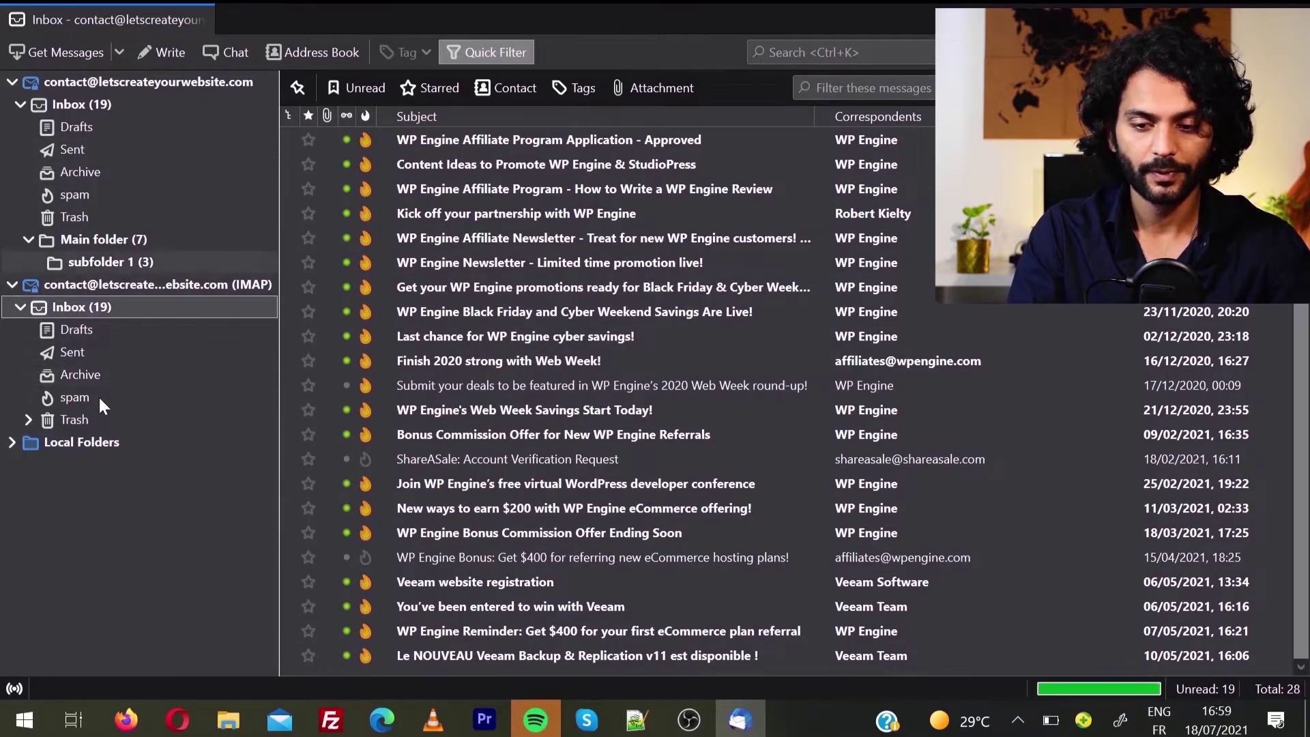
Step: Browse the old Main folder and subfolder 1, then view the IMAP Inbox's 28 messages
left_click(119, 240)
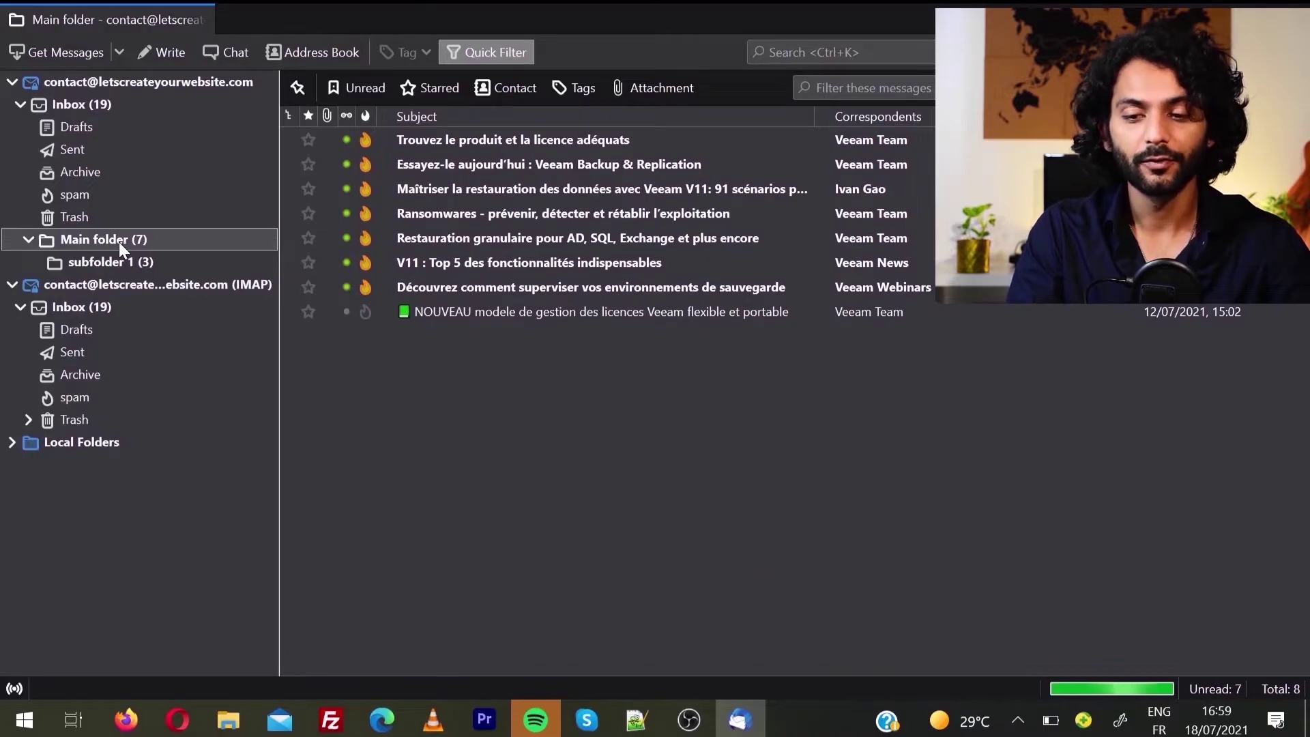
left_click(121, 266)
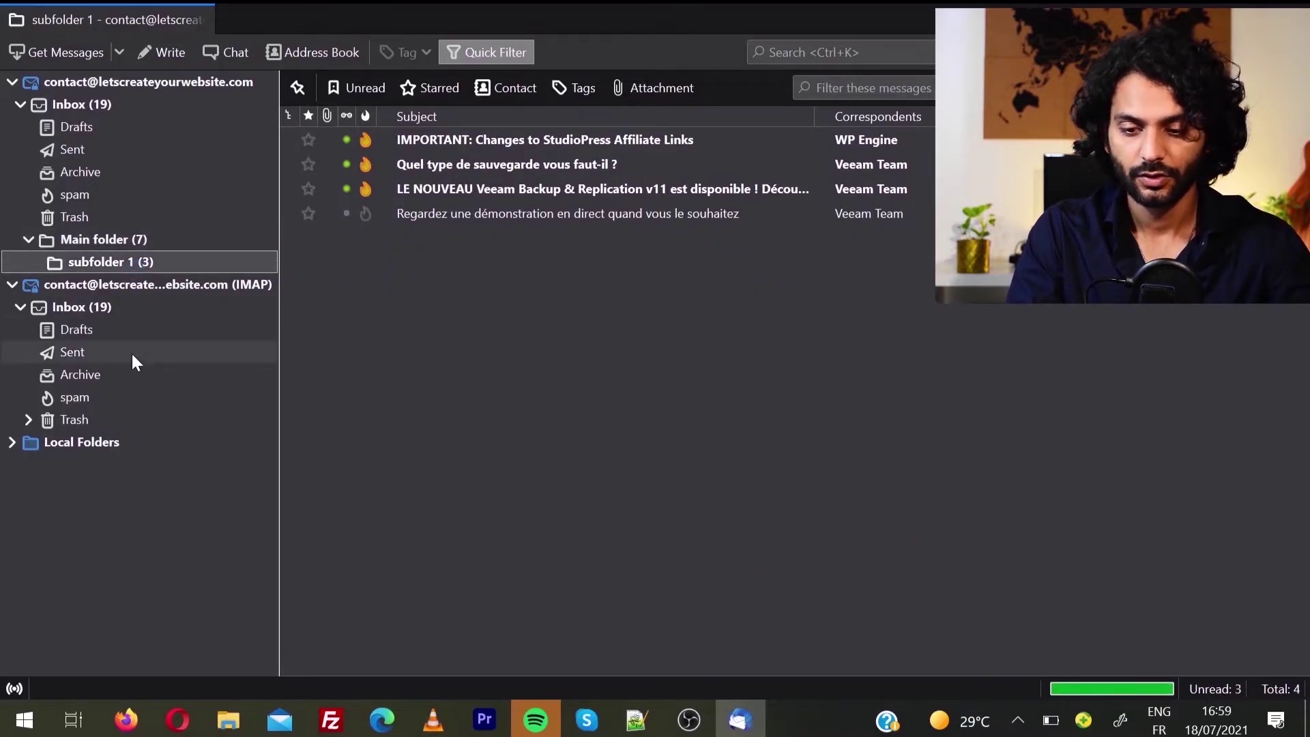
left_click(141, 306)
Step: Create a folder named 'Main folder' inside the IMAP account's Inbox
right_click(142, 306)
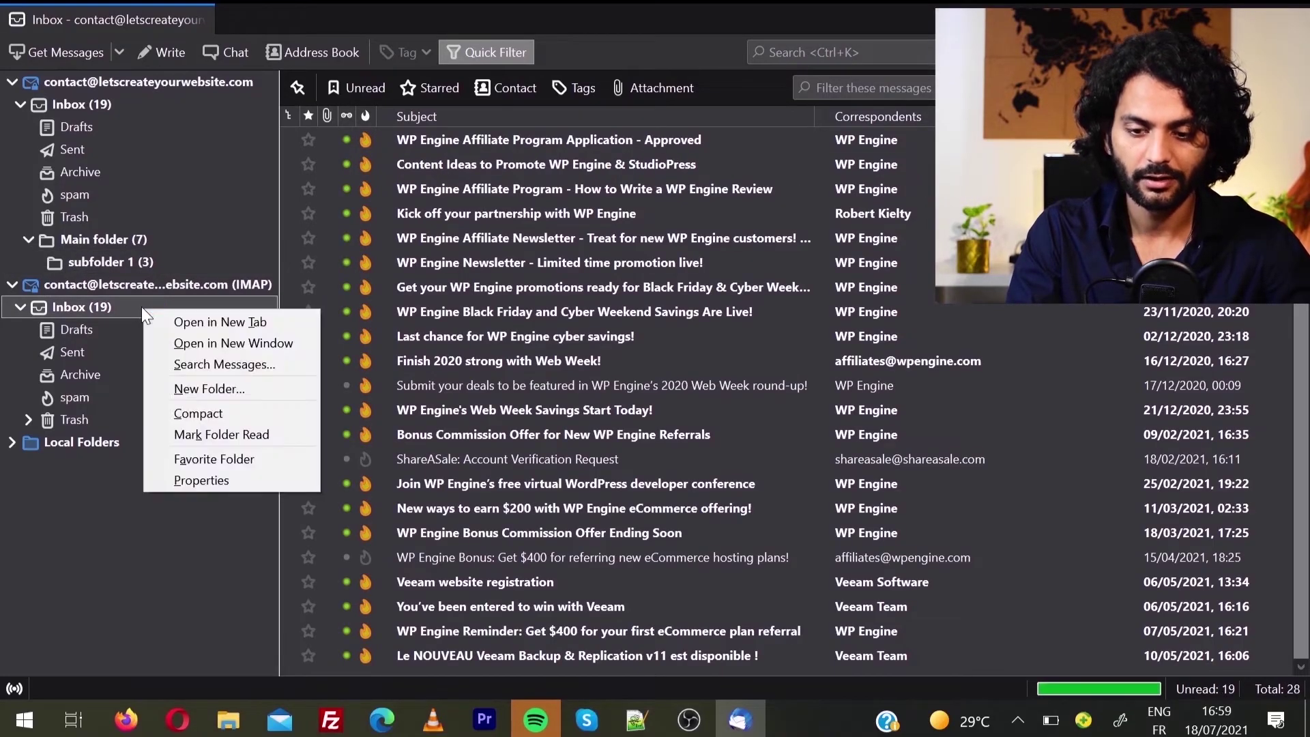
left_click(218, 388)
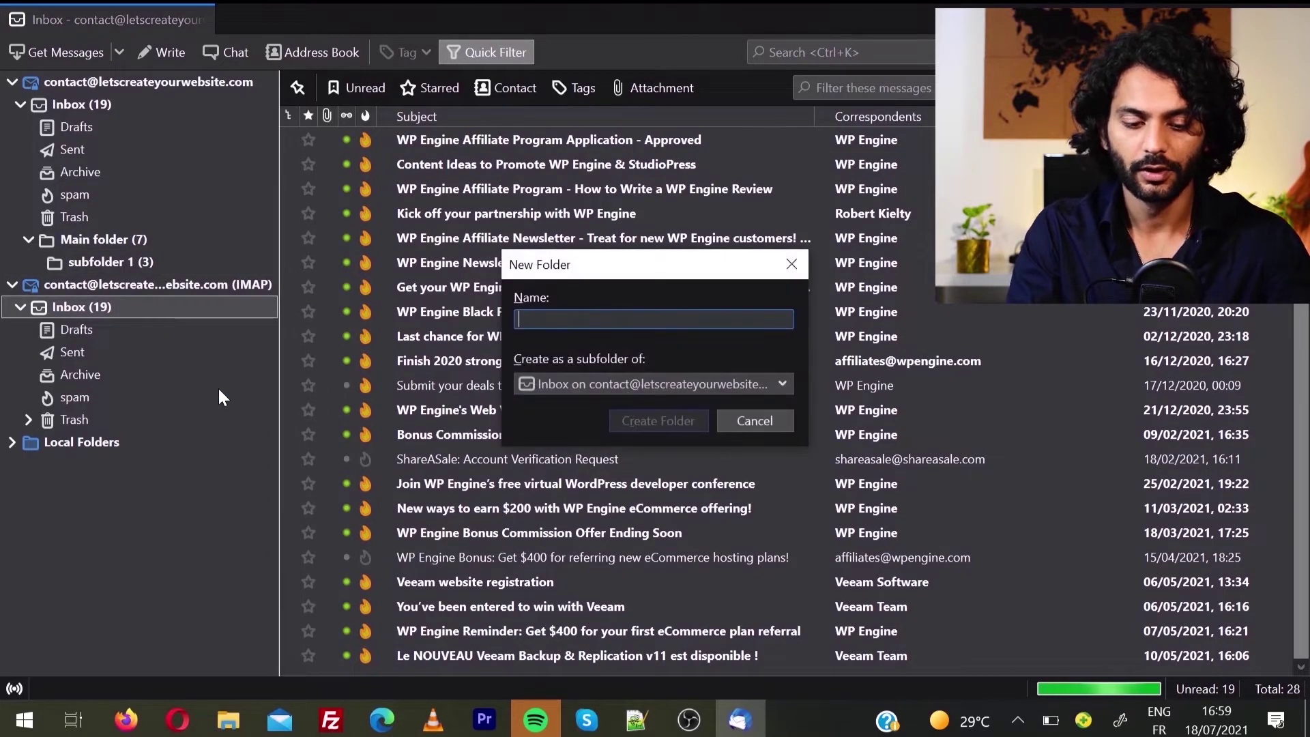
type("Main folder")
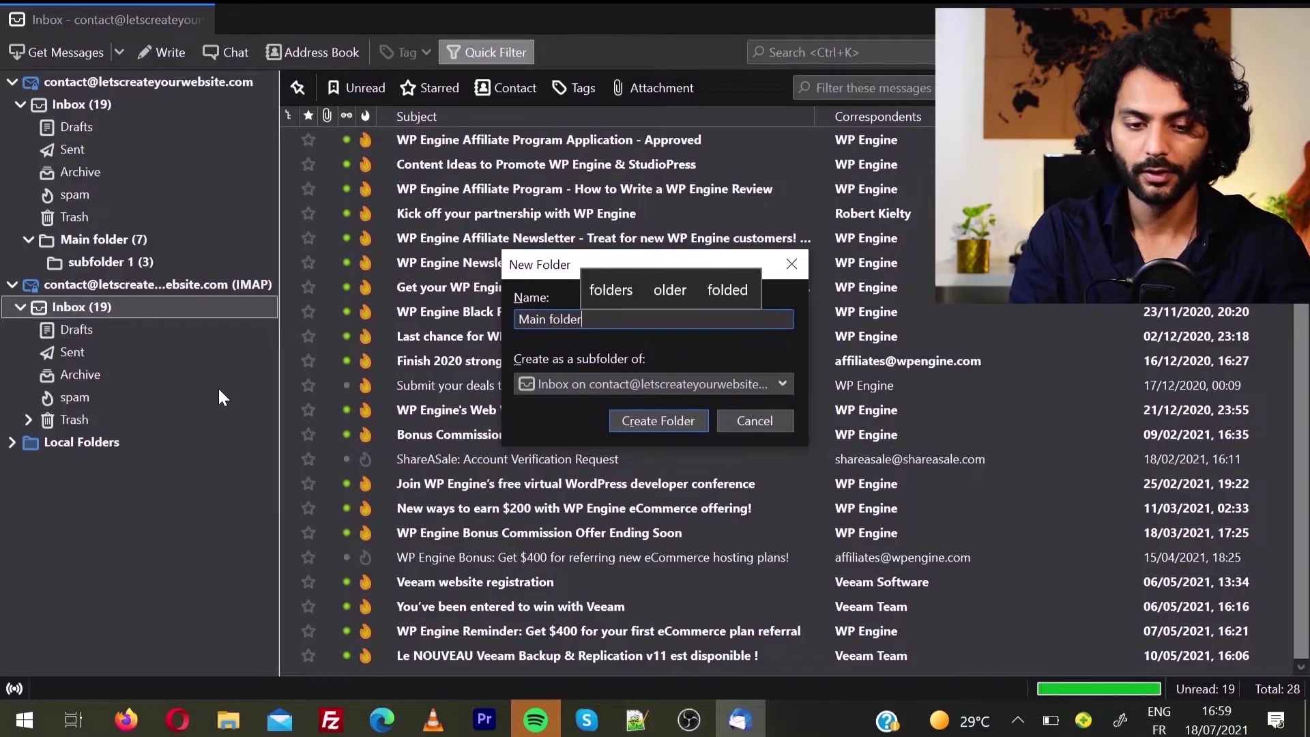
left_click(674, 417)
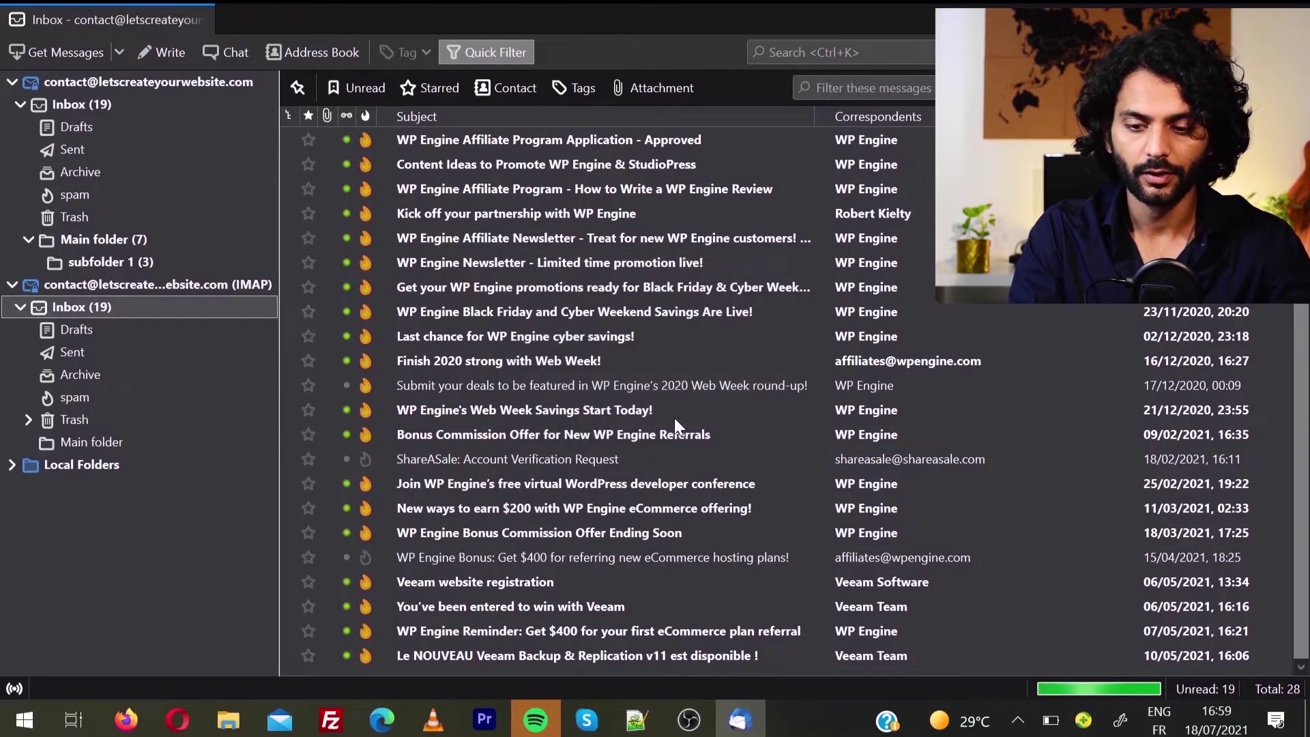
Step: Add a 'subfolder 1' under Main folder, then expand it and view the empty subfolder
right_click(103, 441)
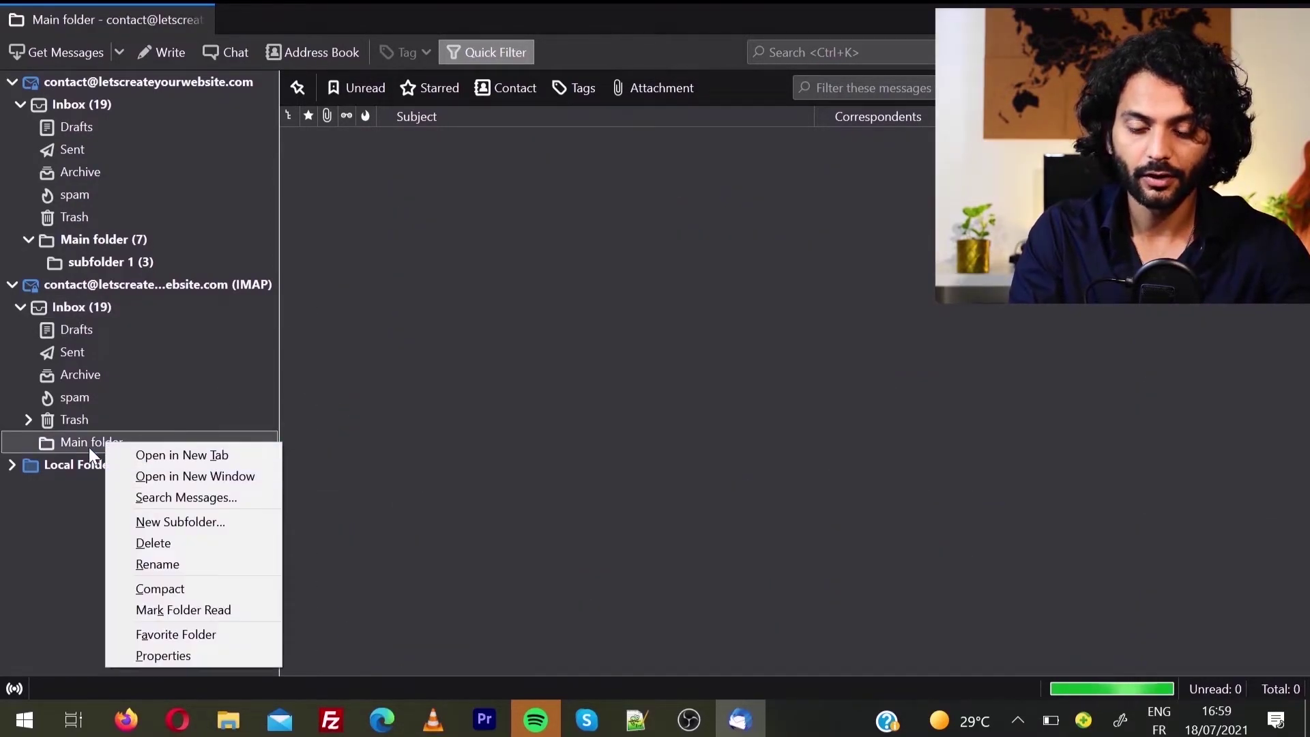
left_click(208, 522)
type("subfolde")
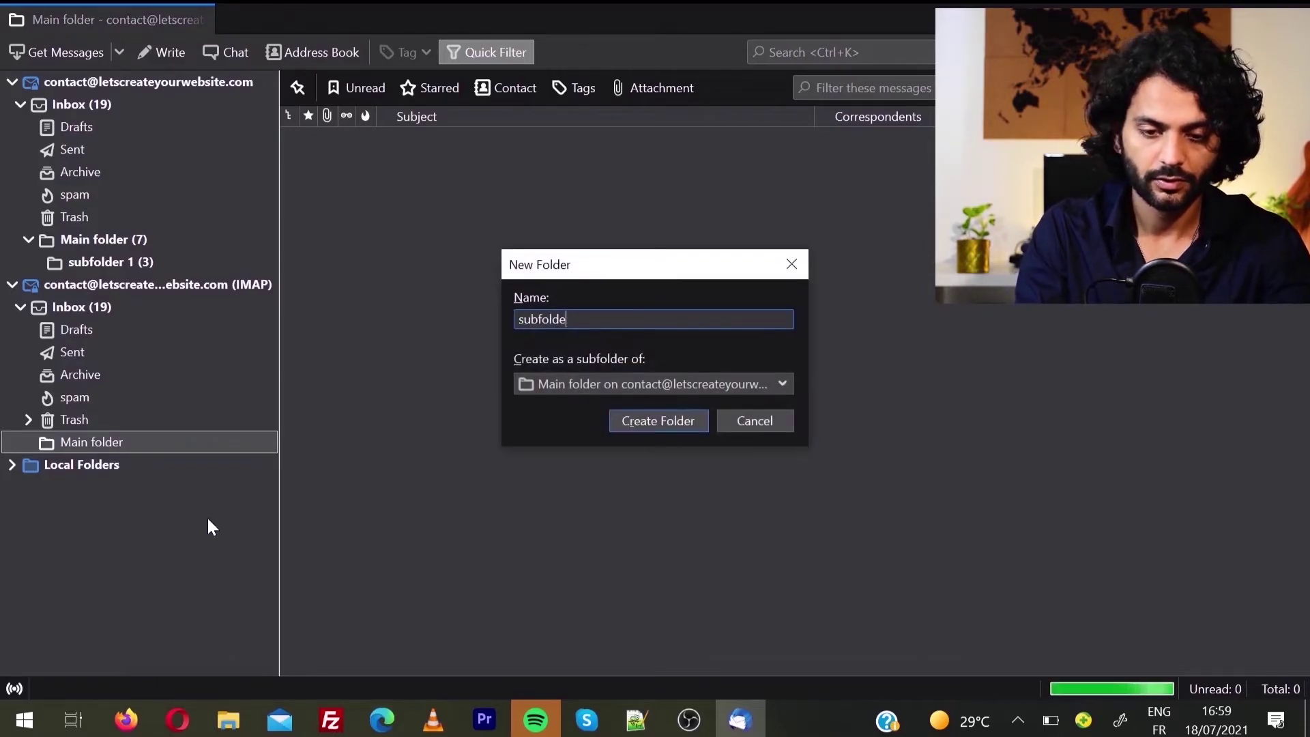
type("r 1")
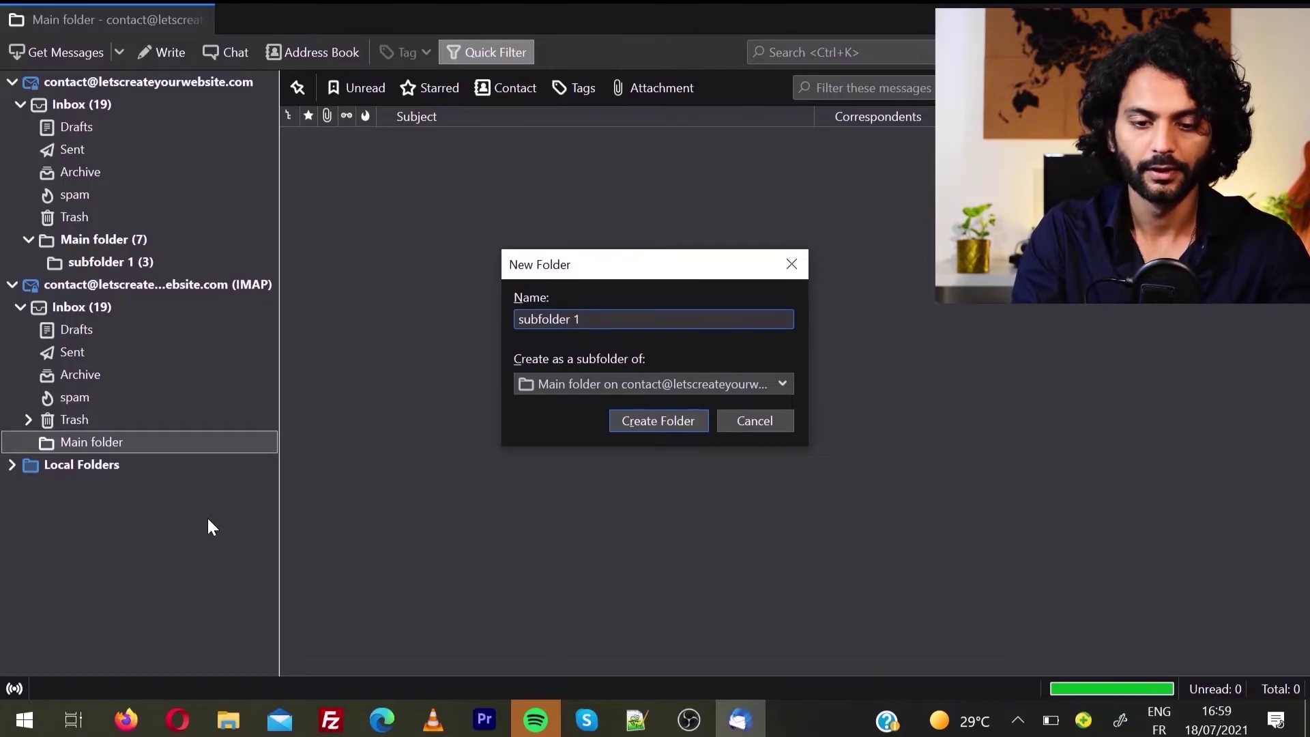
key("Return")
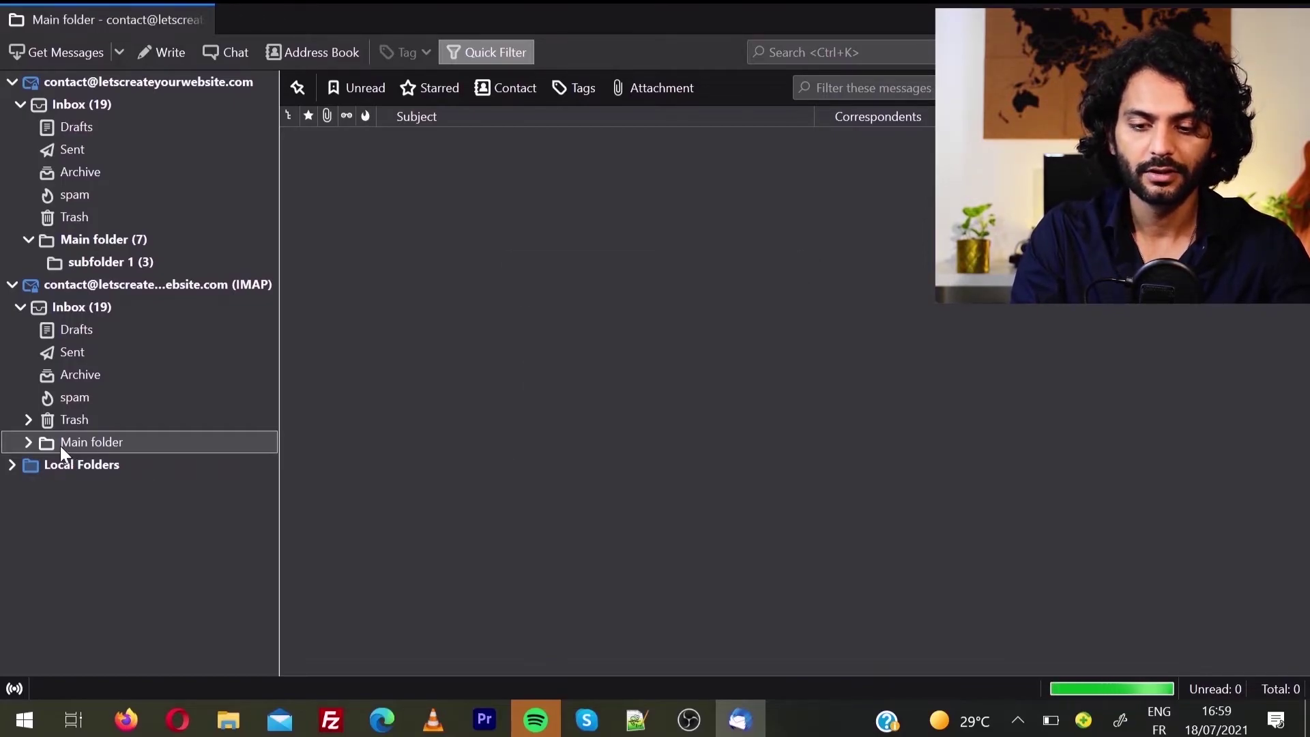
left_click(29, 442)
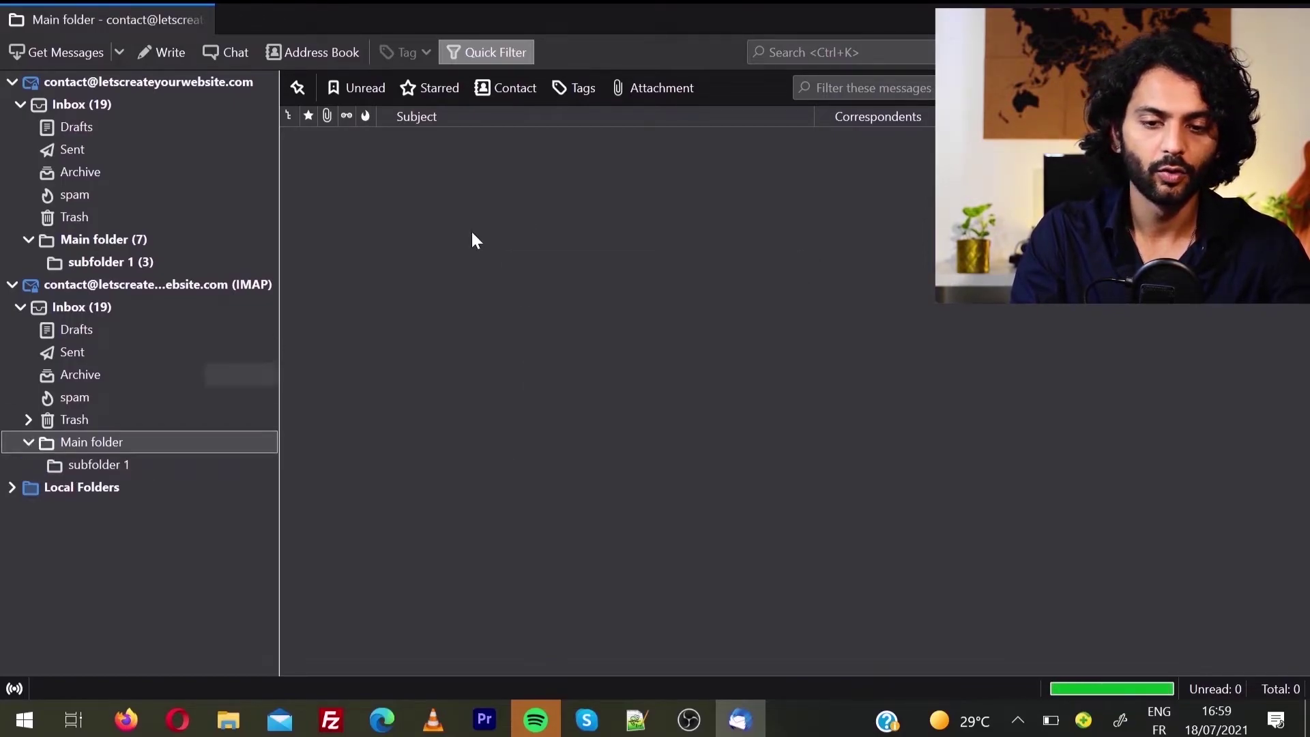
left_click(112, 460)
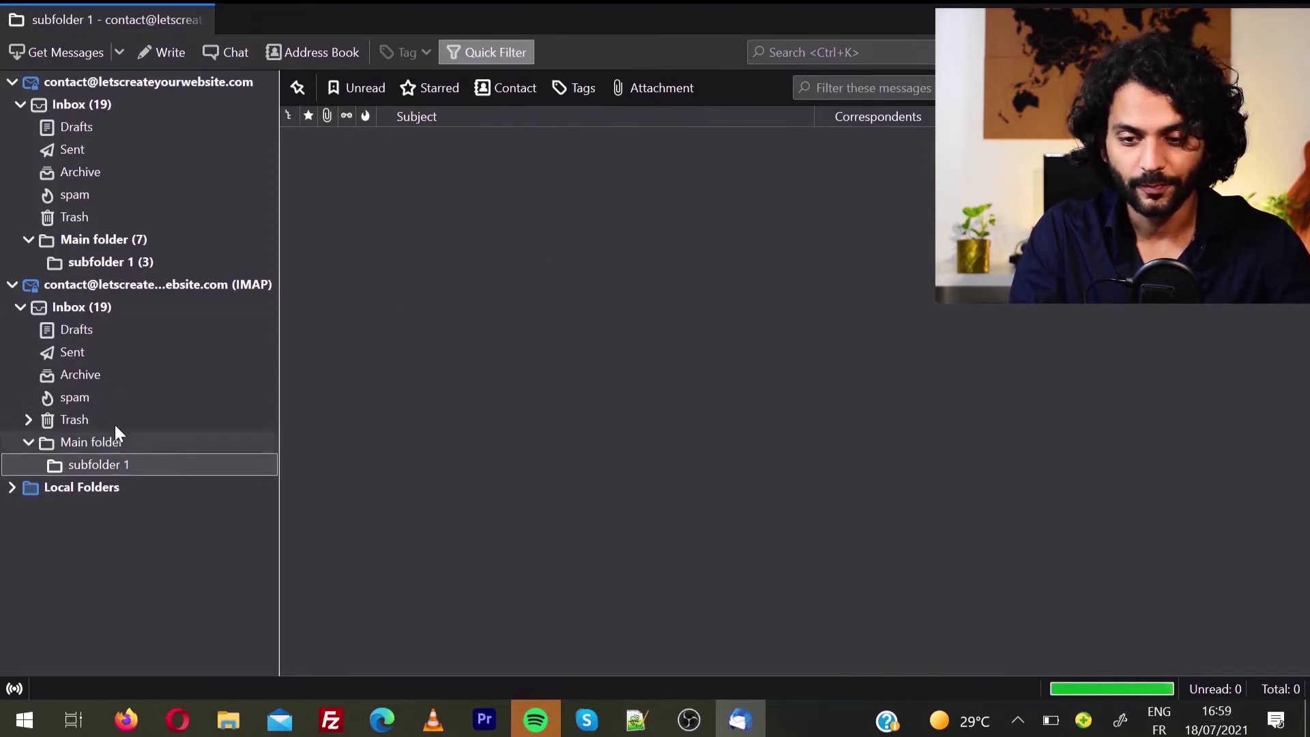
Step: Copy all 8 messages from the old Main folder to the IMAP Main folder and view them
left_click(117, 240)
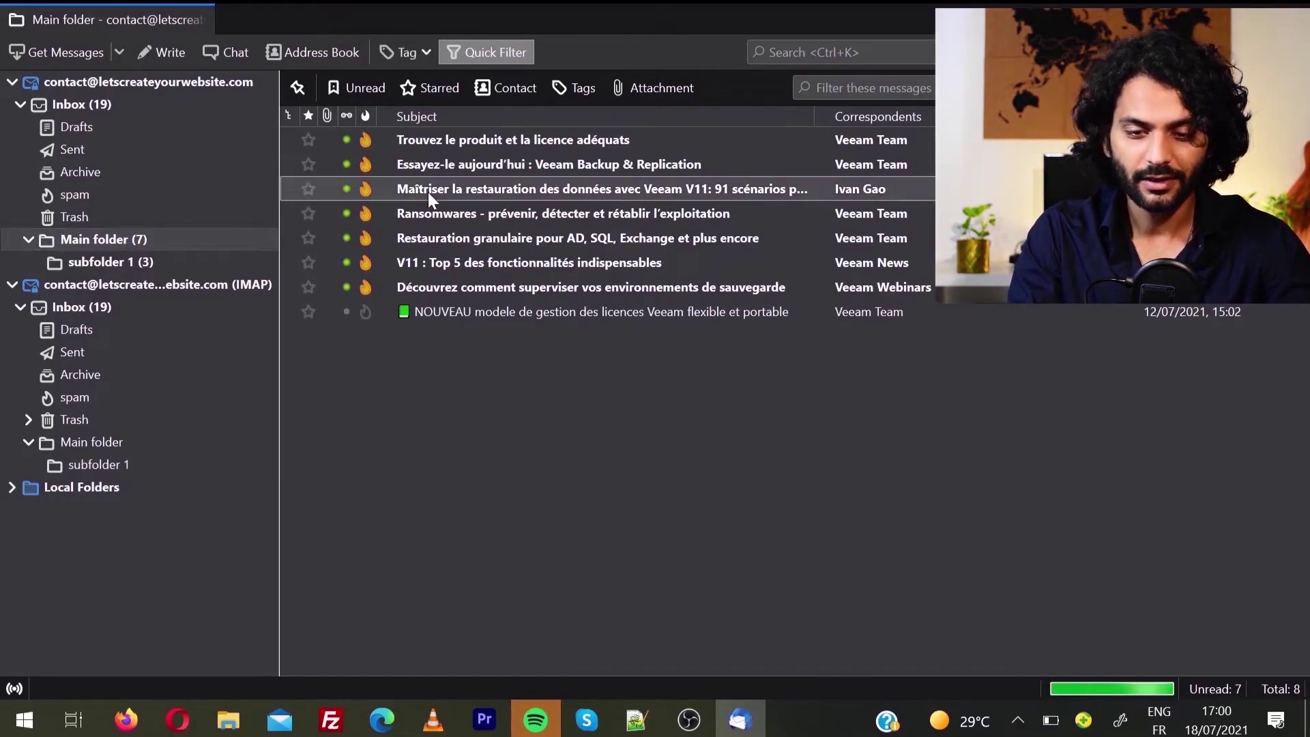
key("ctrl+a")
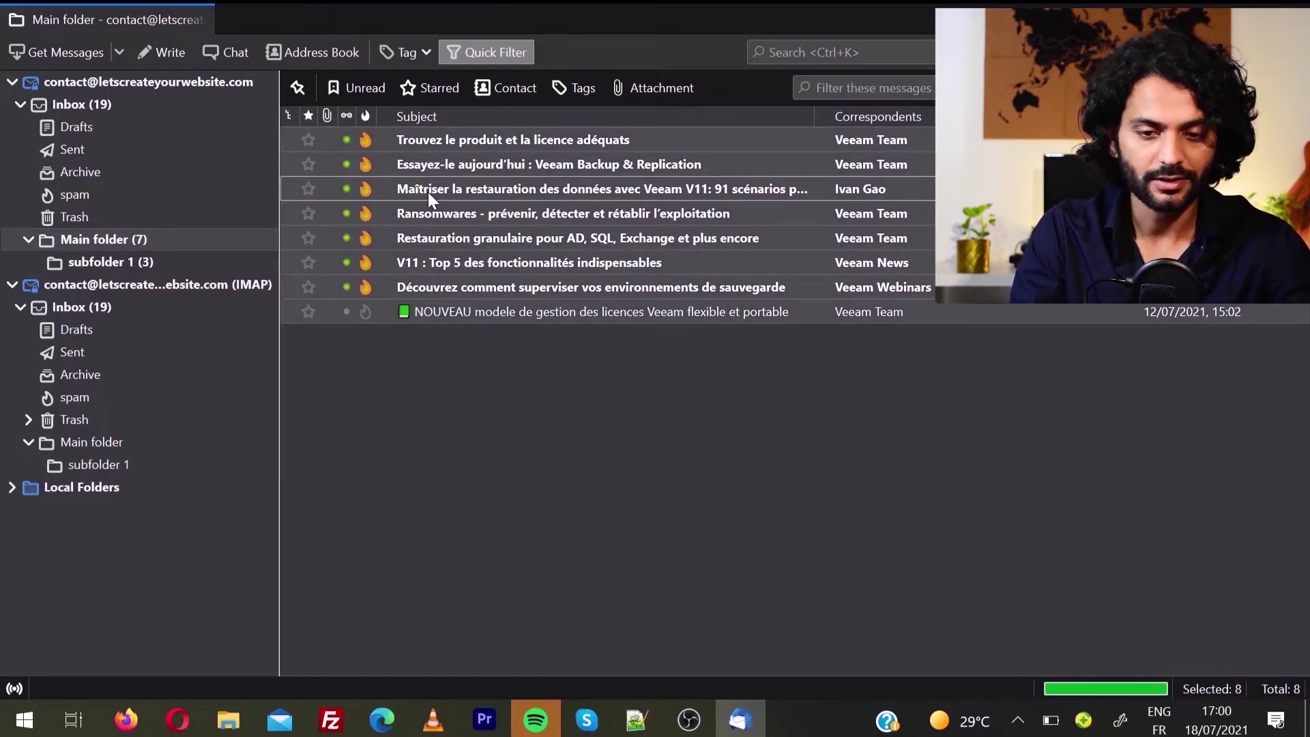
right_click(428, 191)
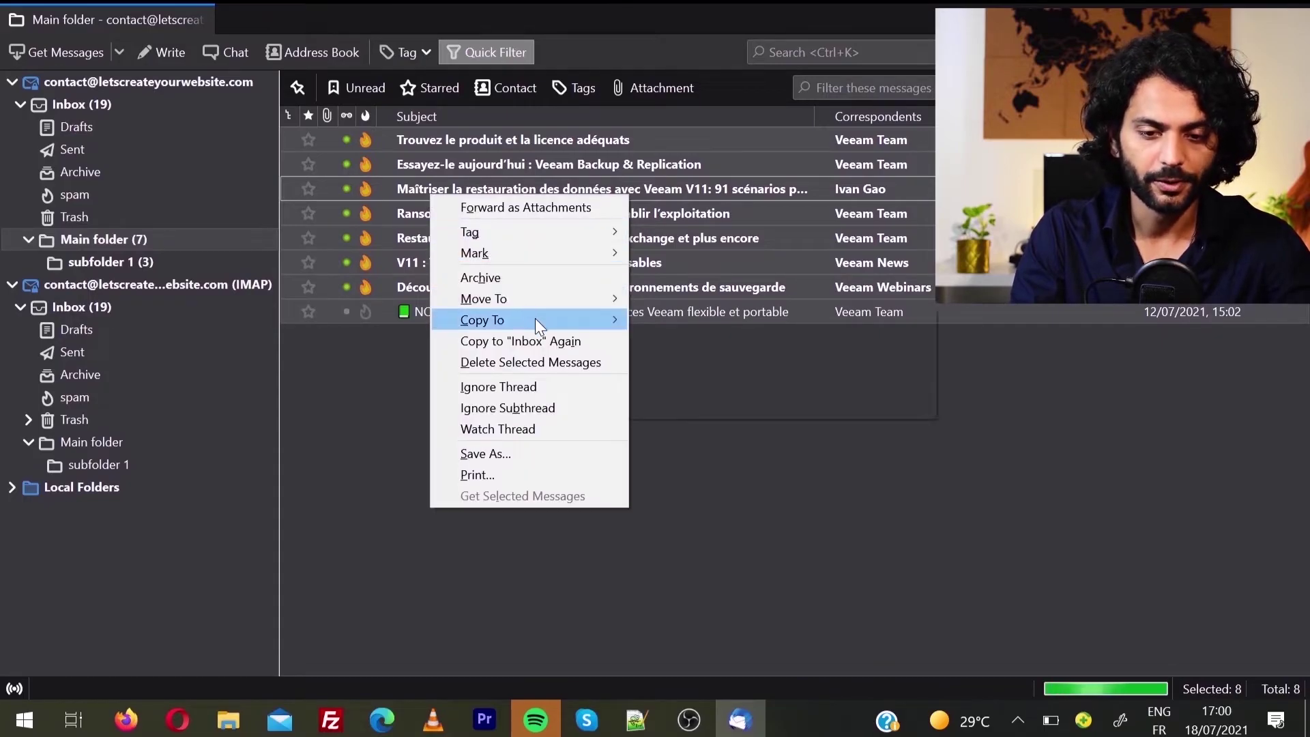
mouse_move(535, 319)
mouse_move(786, 386)
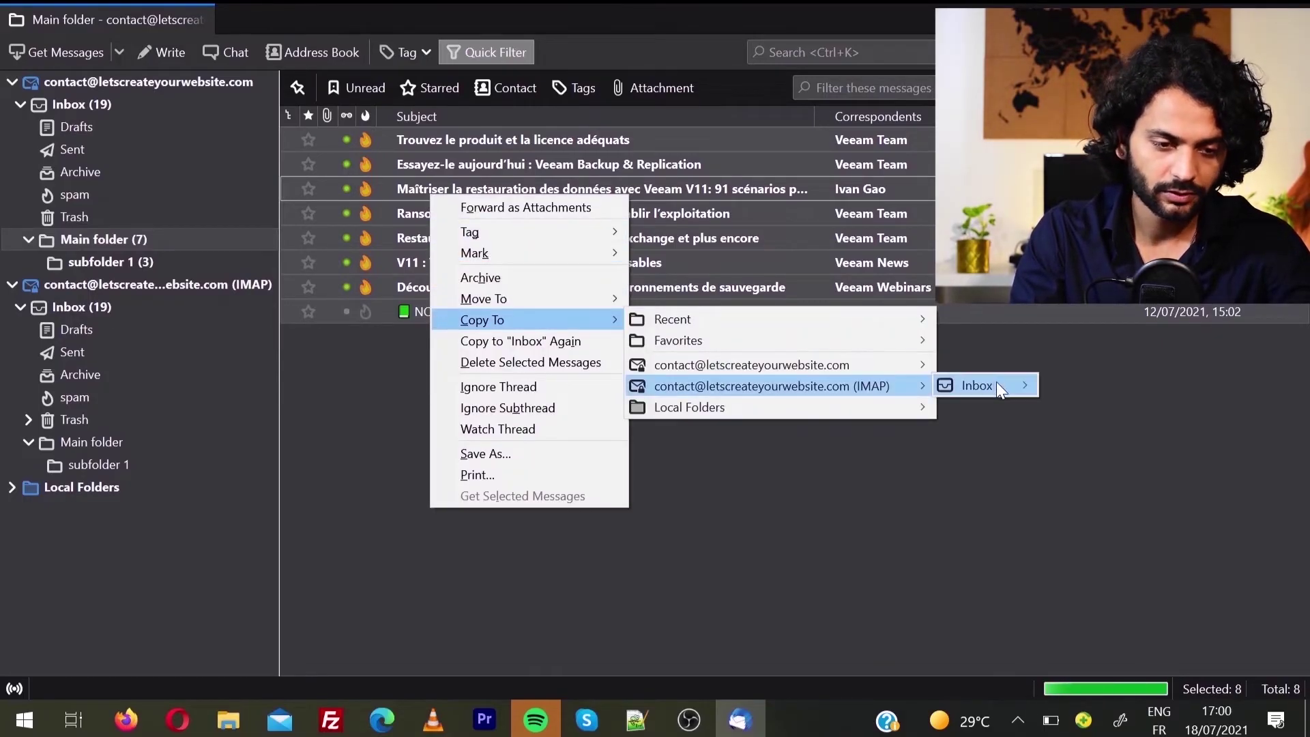
mouse_move(996, 385)
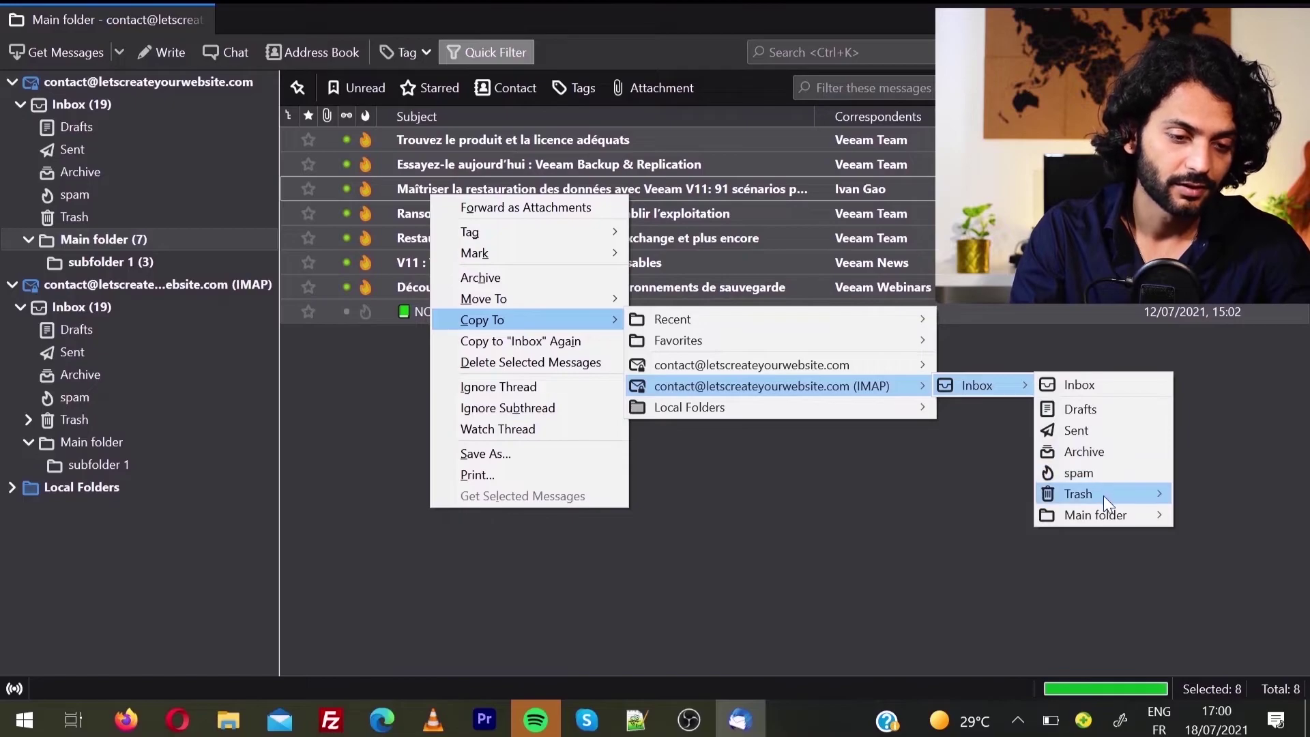
mouse_move(1111, 511)
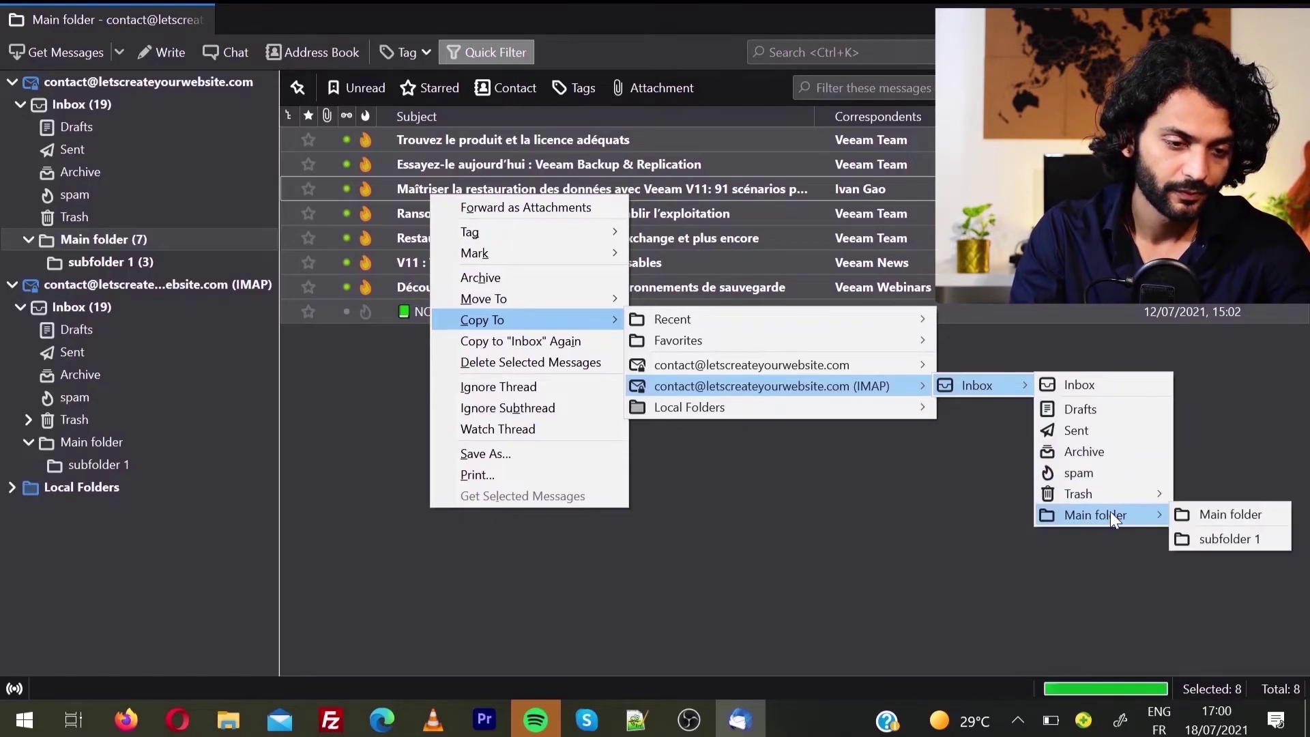
left_click(1218, 513)
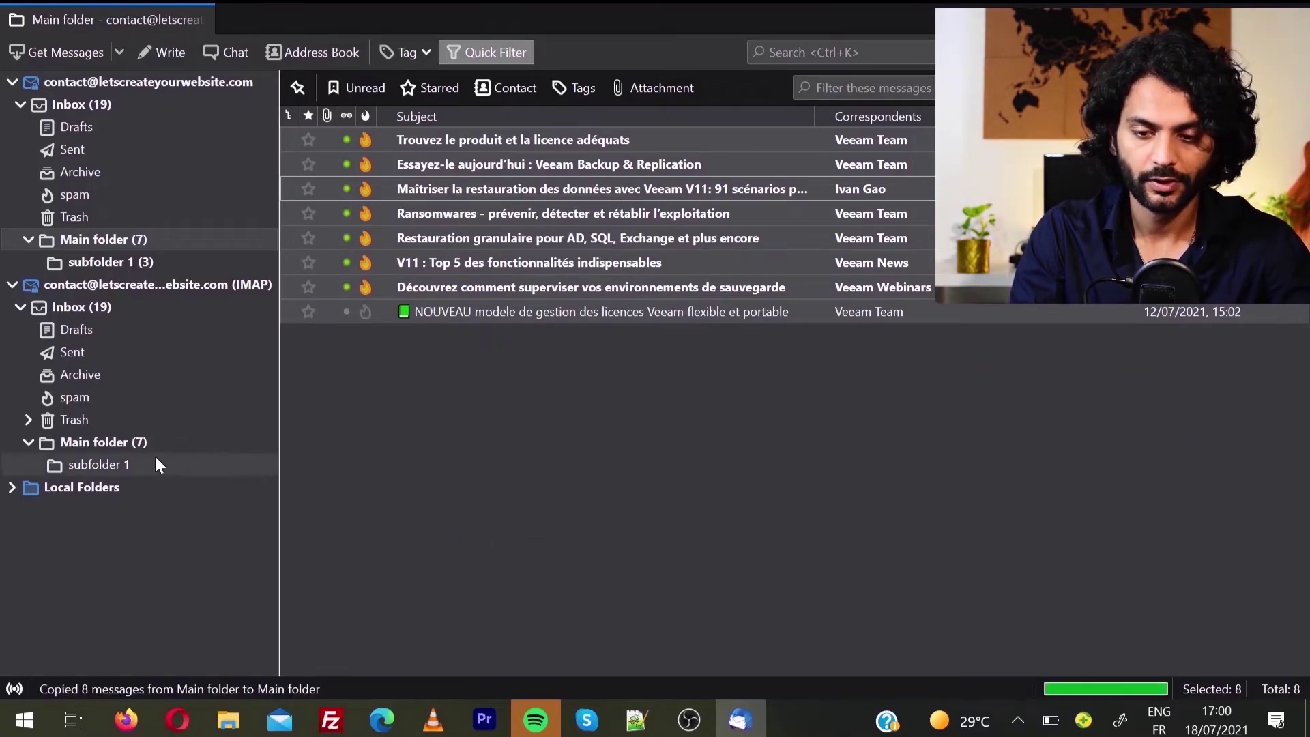
left_click(136, 444)
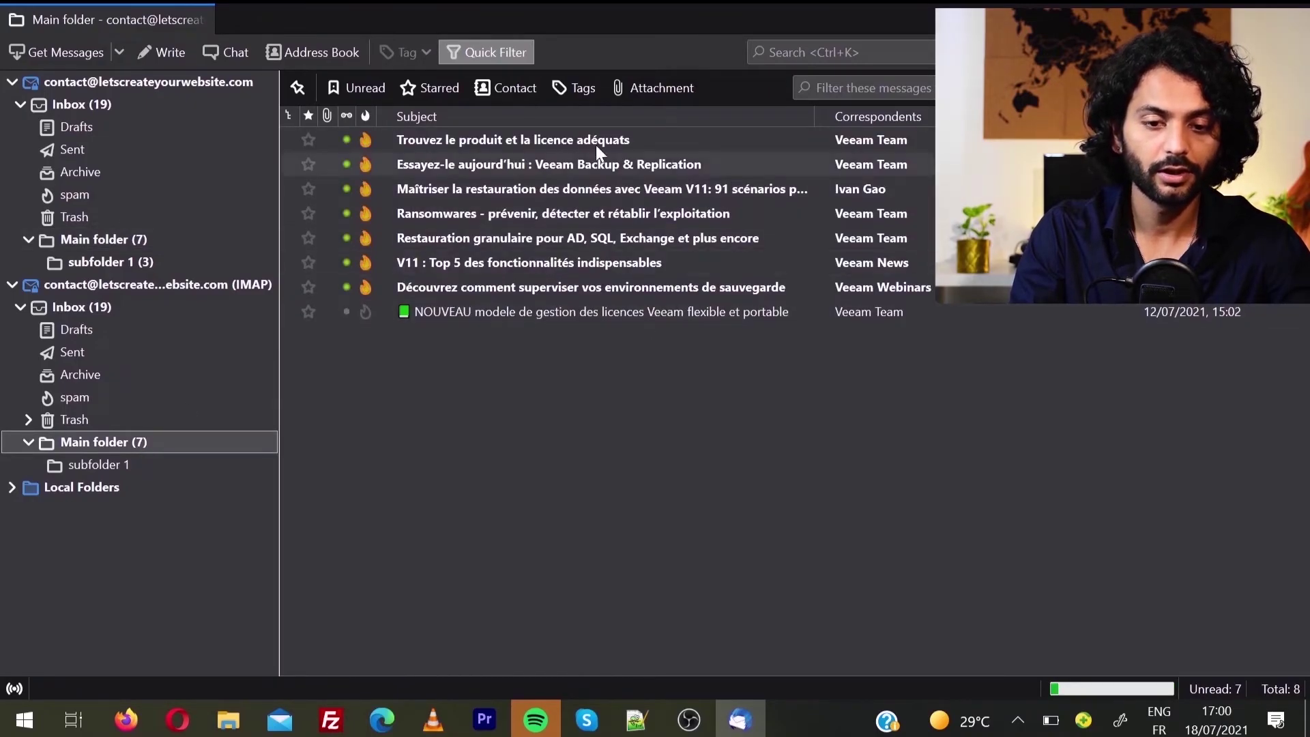
Step: Copy the 4 messages in the old subfolder 1 to the IMAP Inbox's Main folder > subfolder 1
left_click(109, 263)
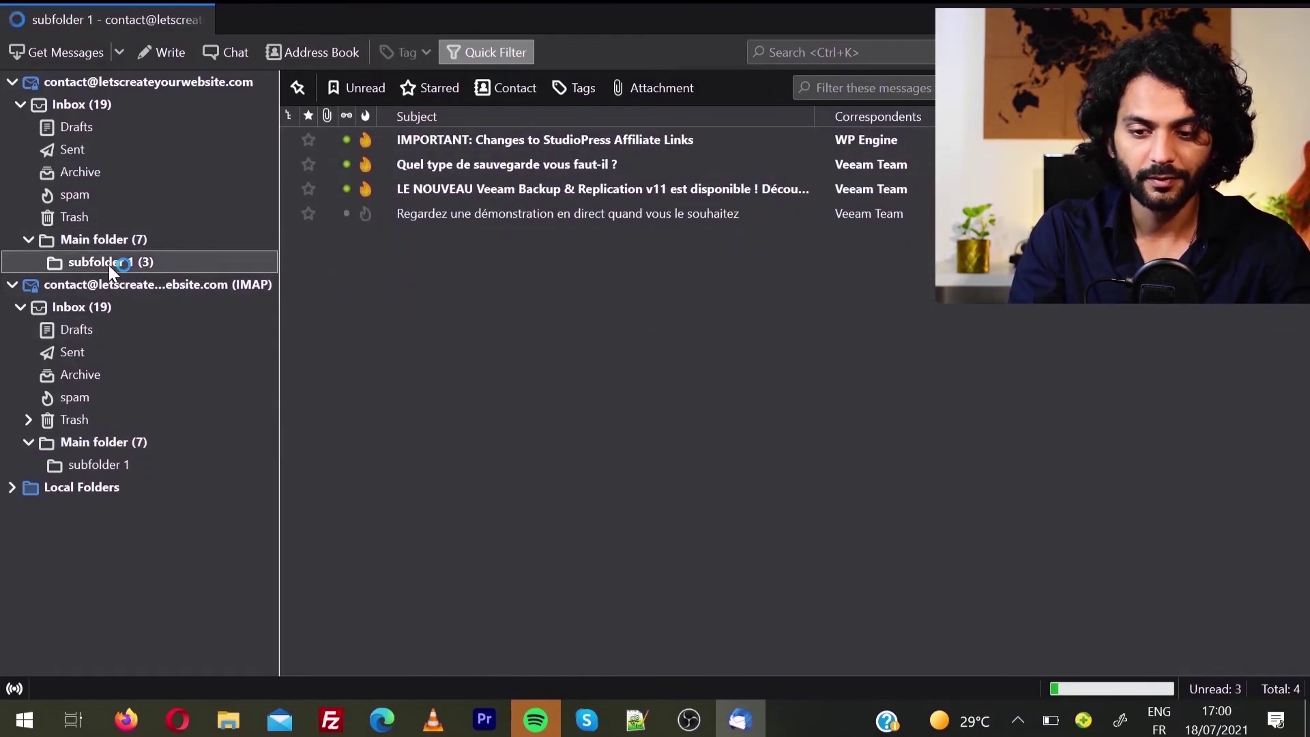
left_click(452, 213, "shift")
right_click(425, 184)
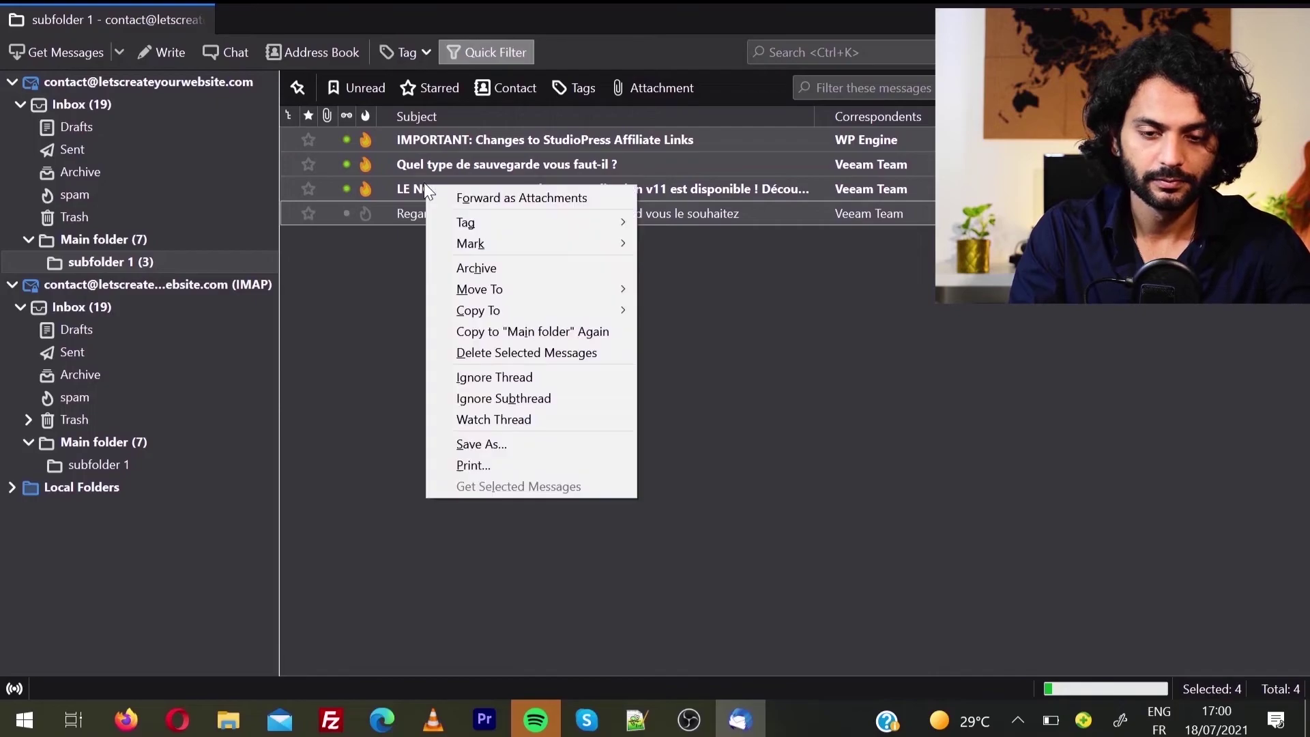
mouse_move(579, 313)
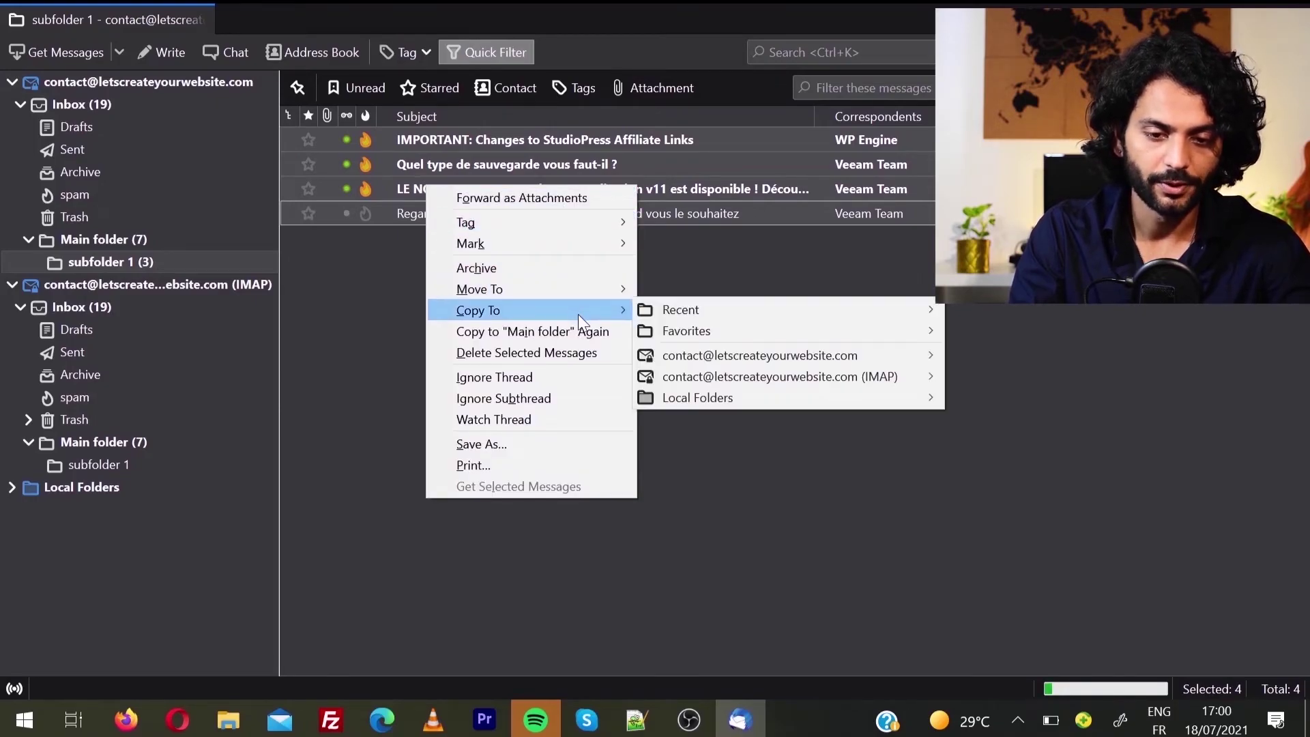
mouse_move(915, 375)
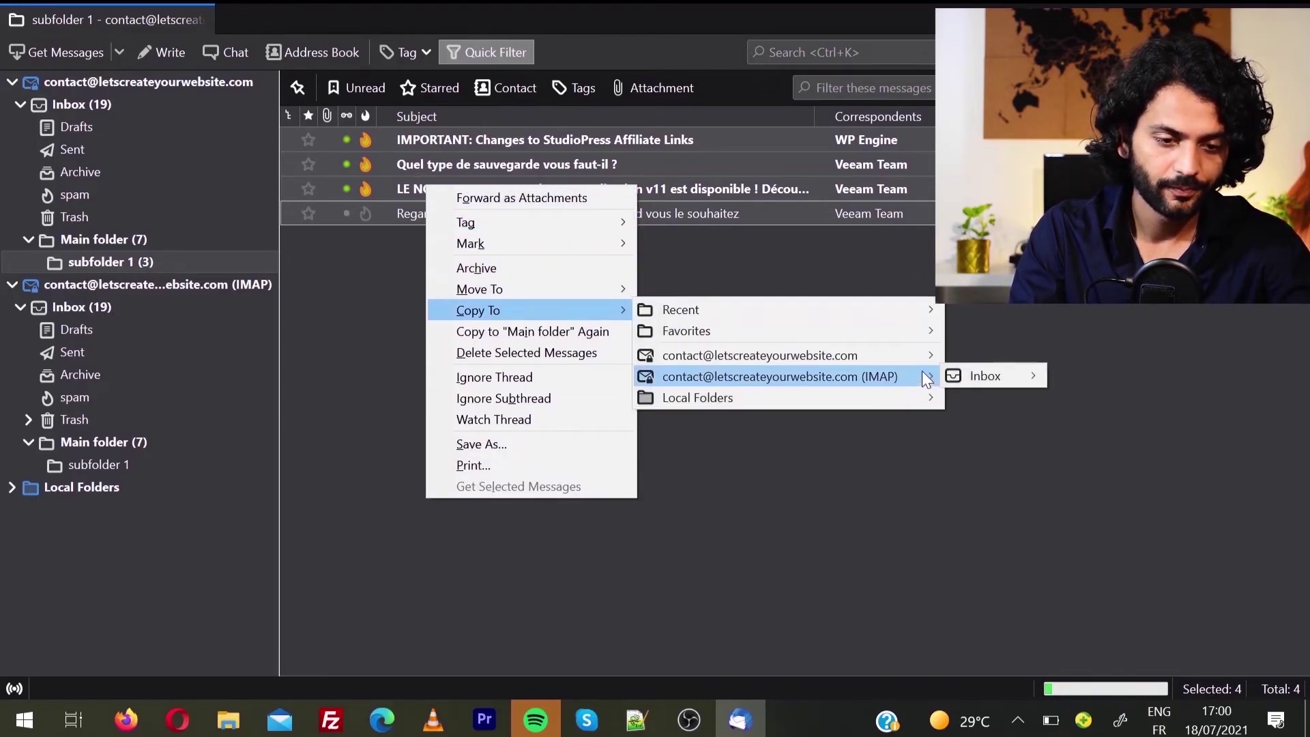
mouse_move(1033, 373)
mouse_move(1120, 505)
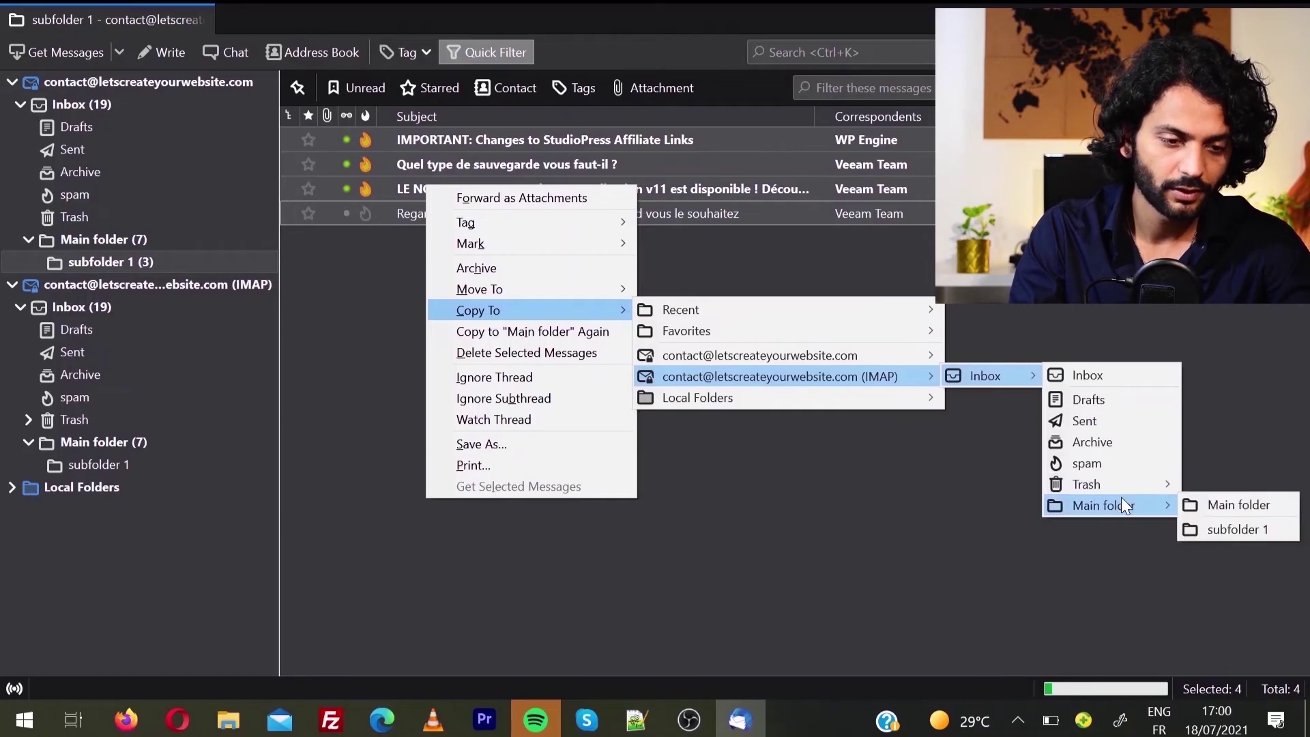
left_click(1221, 530)
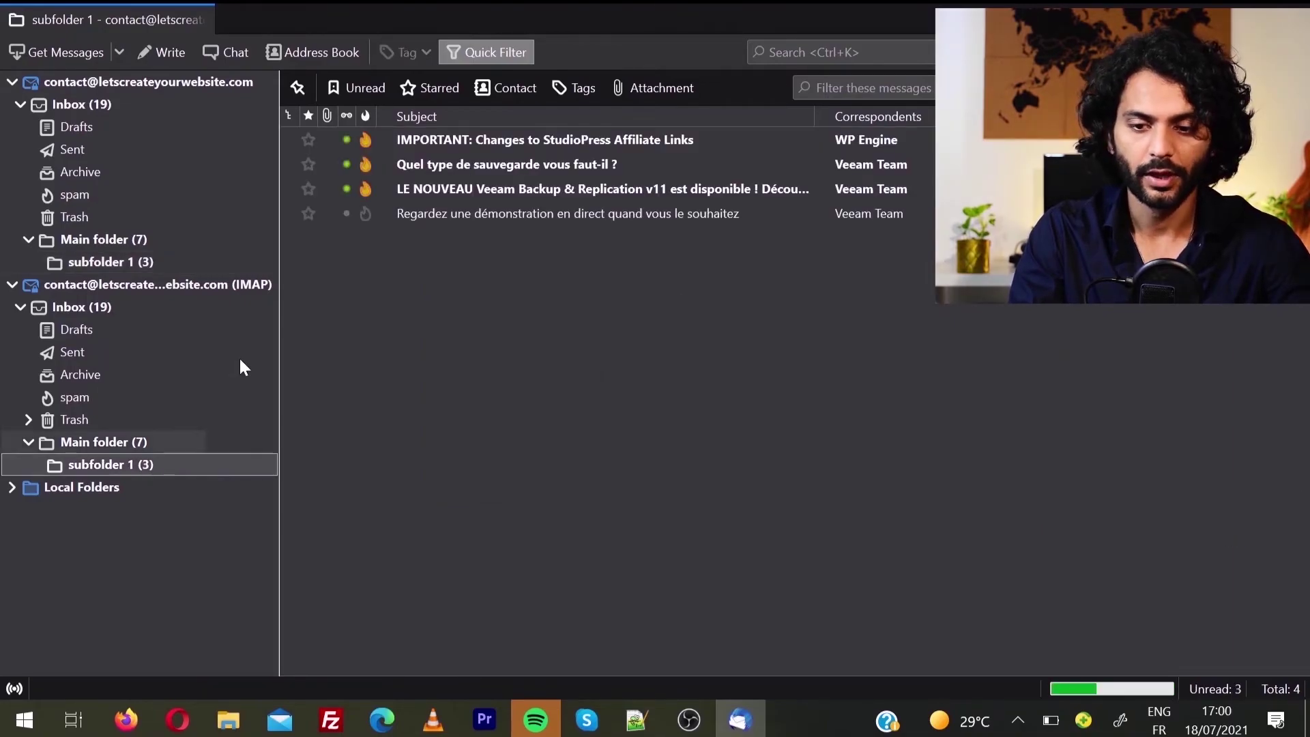